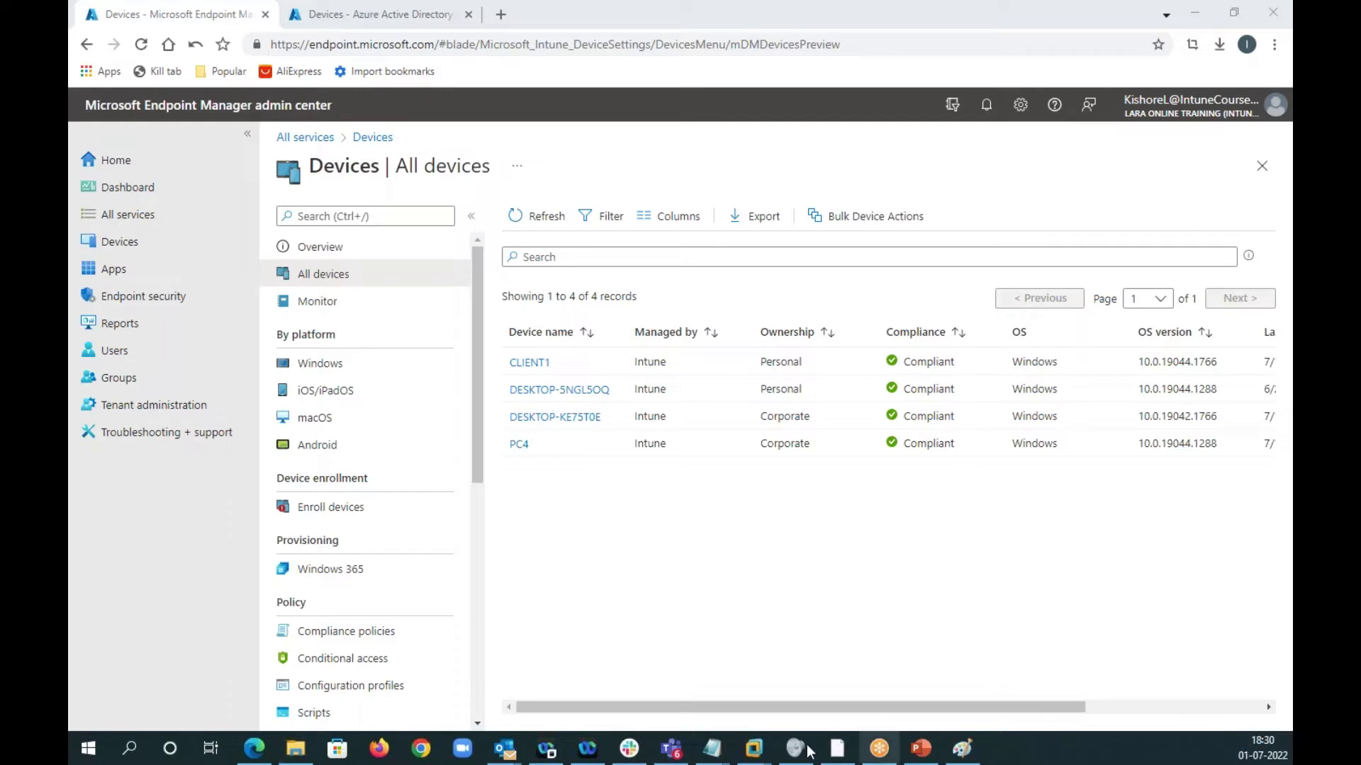
- Switch to VMware Workstation, resume the suspended Intune virtual machine and dismiss its lock screen
{"action": "mouse_move", "coordinate": [751, 752]}
{"action": "left_click", "coordinate": [840, 647]}
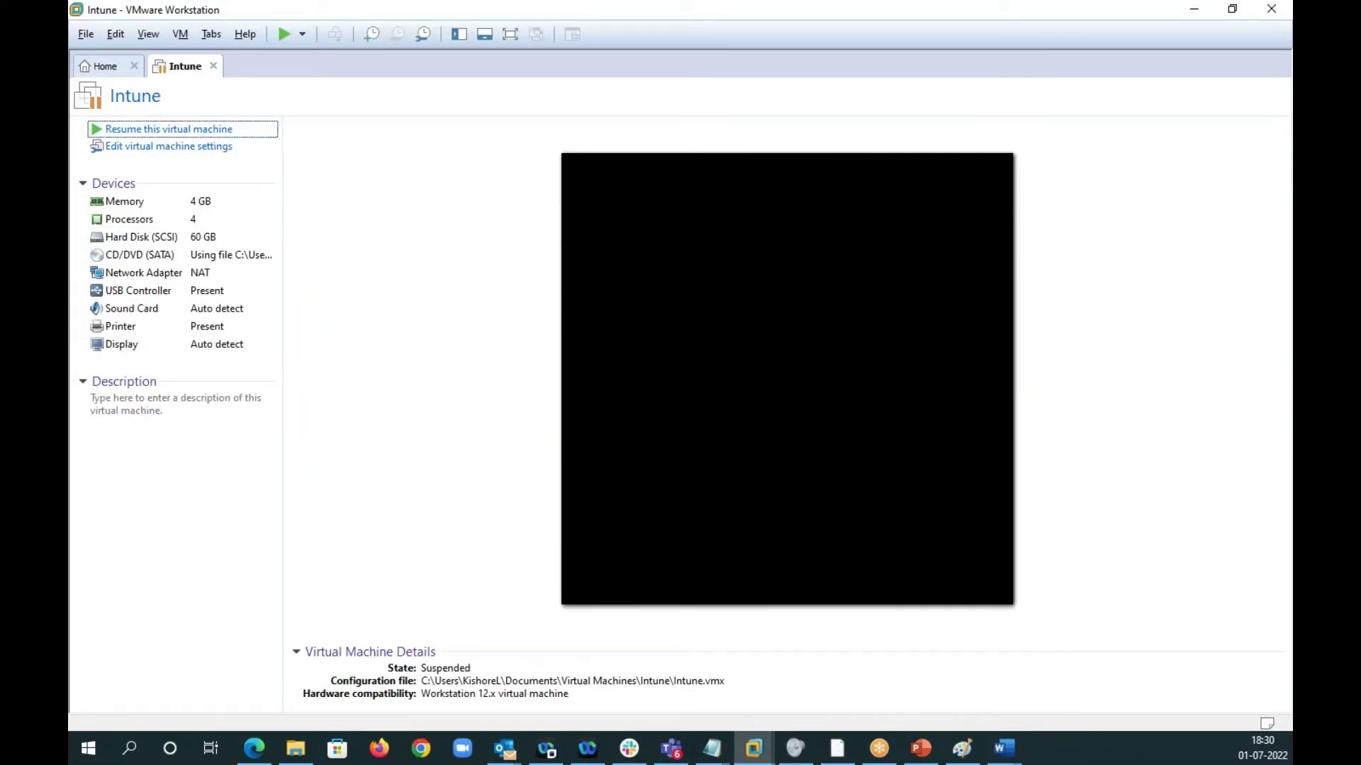
{"action": "key", "text": "ctrl+b"}
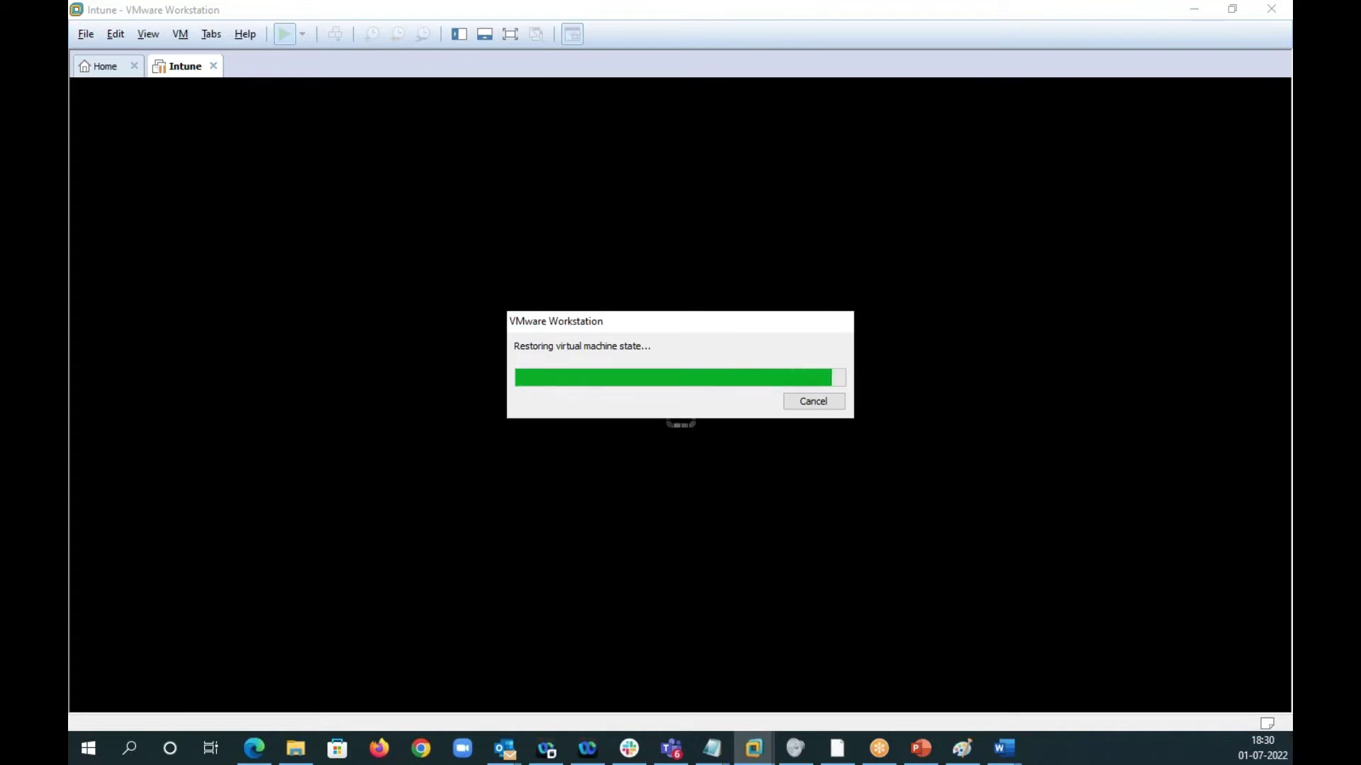
{"action": "left_click", "coordinate": [285, 33]}
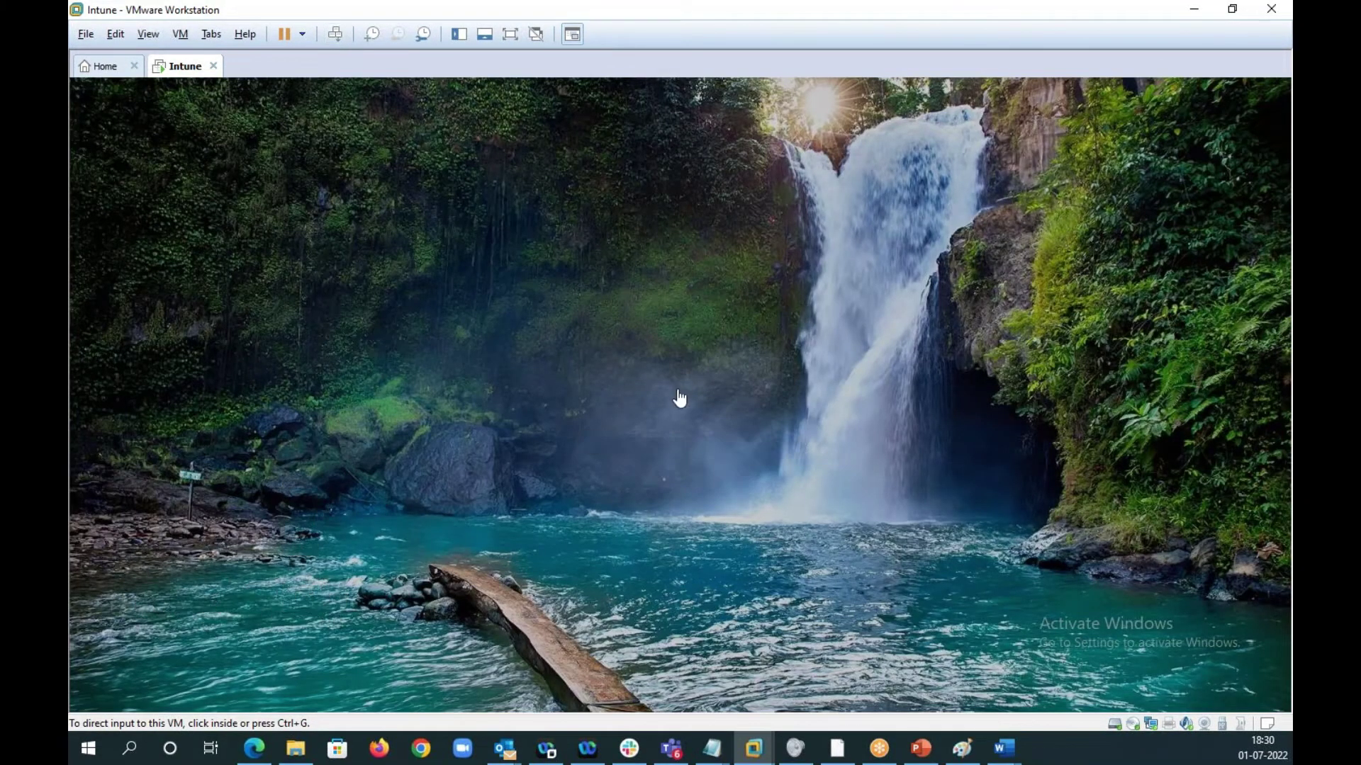
{"action": "left_click", "coordinate": [648, 420]}
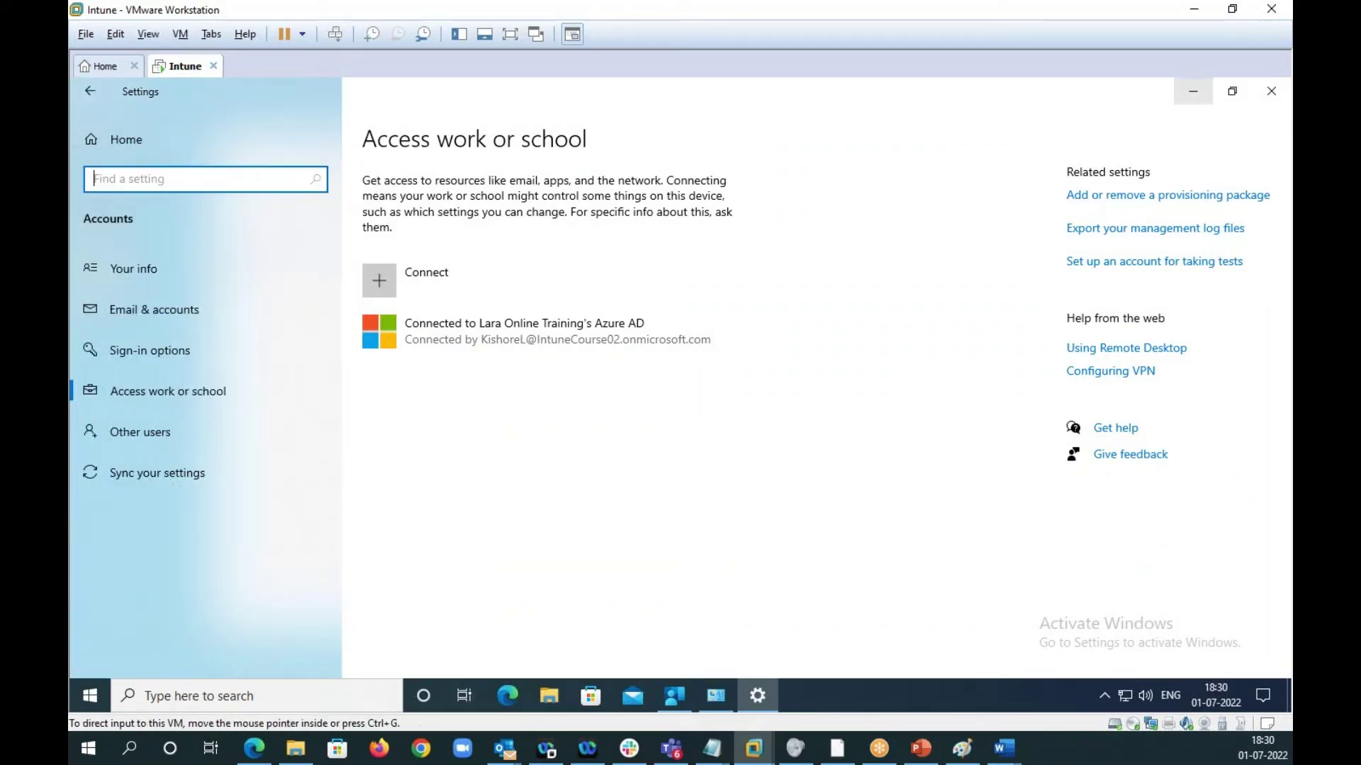
- Close the virtual machine's Settings window and open Company Portal in a maximized window
{"action": "left_click", "coordinate": [1270, 90]}
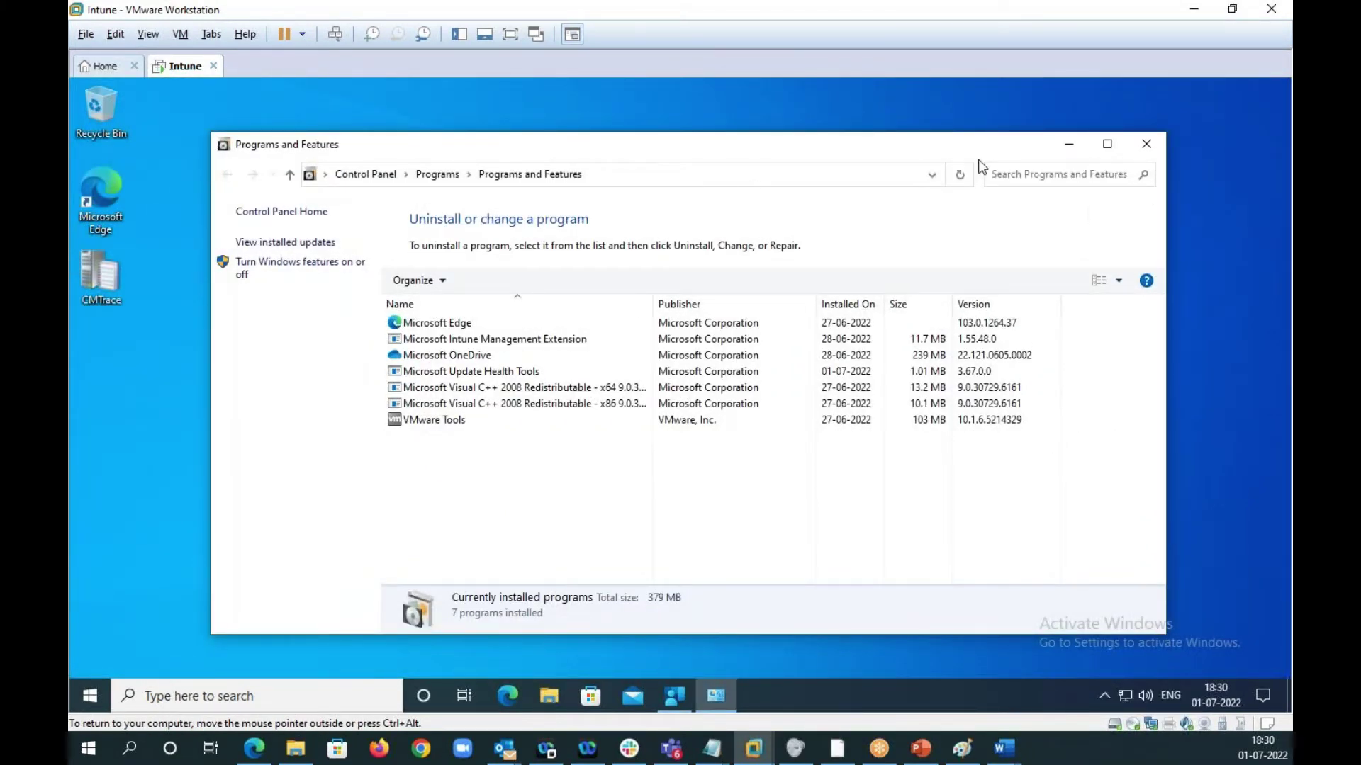
{"action": "left_click_drag", "start_coordinate": [963, 147], "coordinate": [1101, 125]}
{"action": "key", "text": "super+s"}
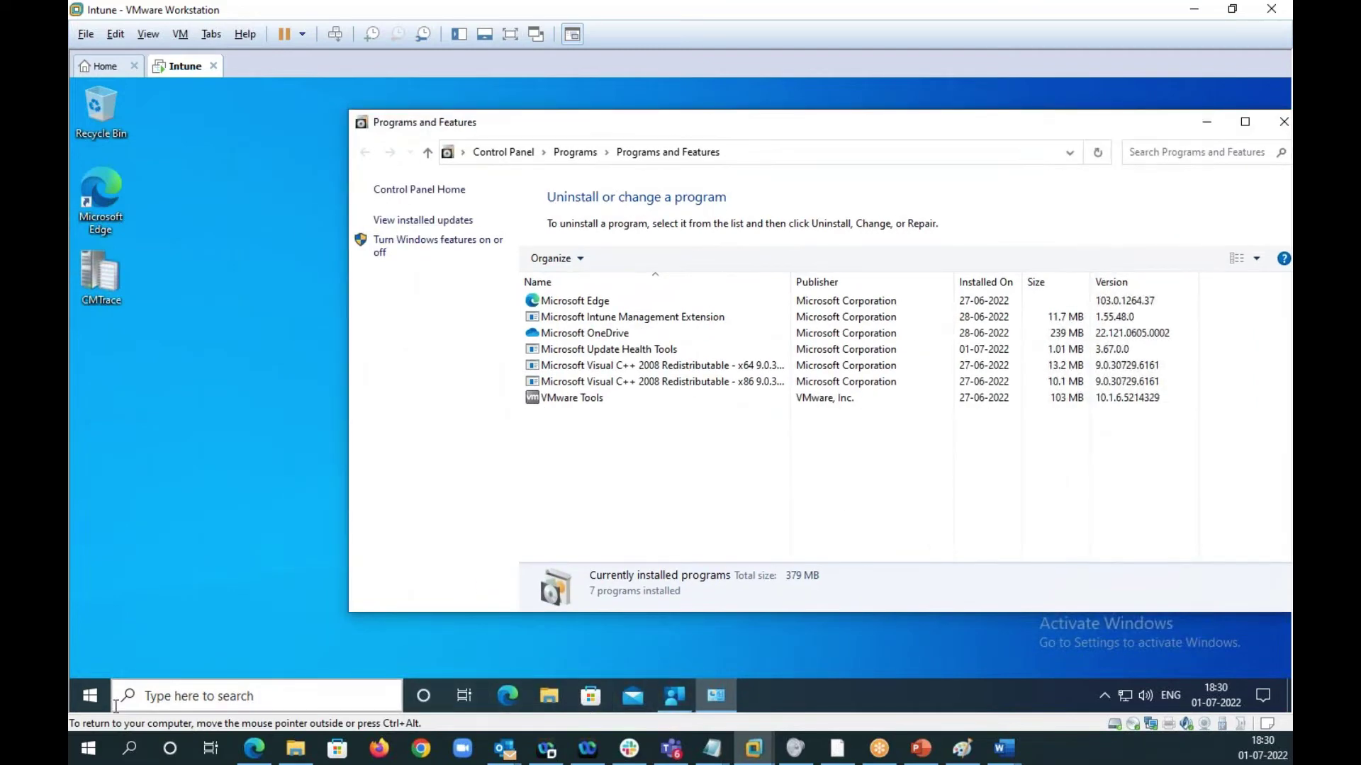
{"action": "key", "text": "super"}
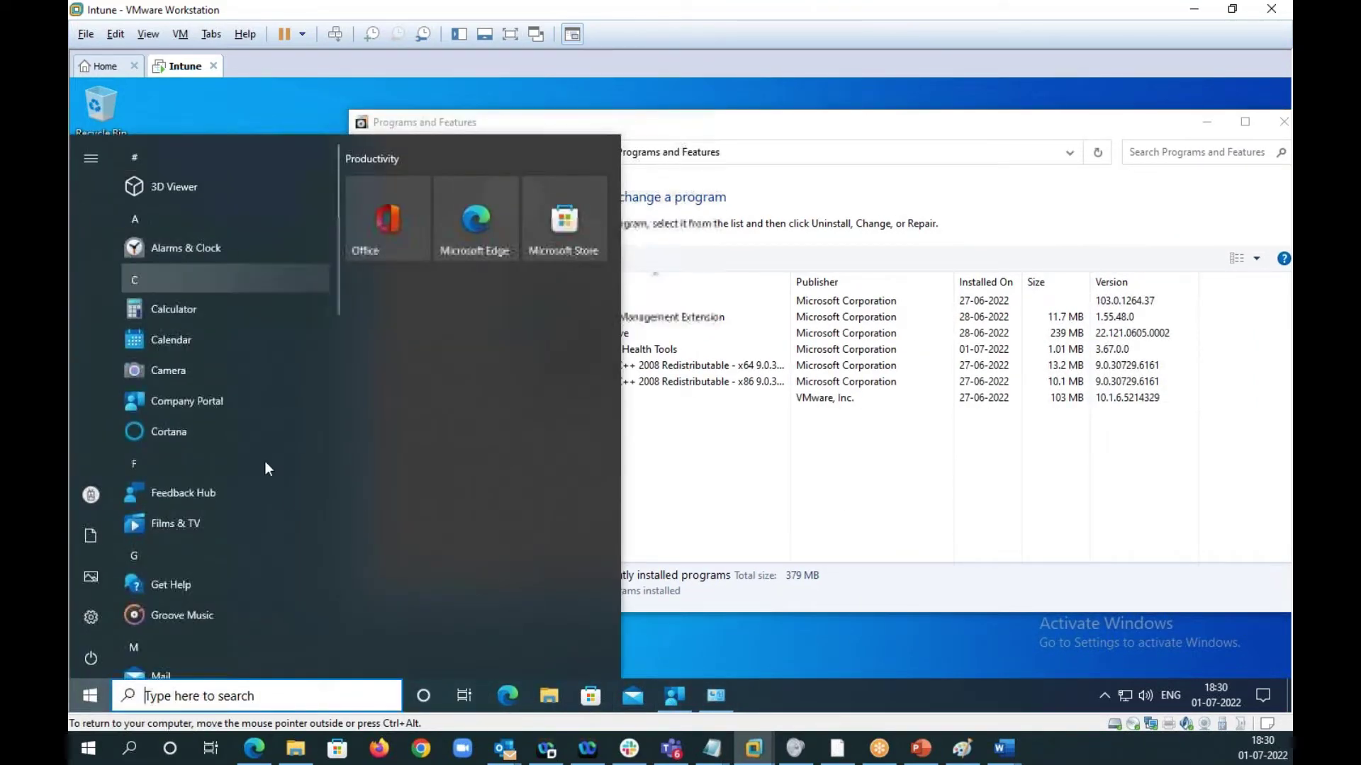
{"action": "left_click", "coordinate": [222, 402]}
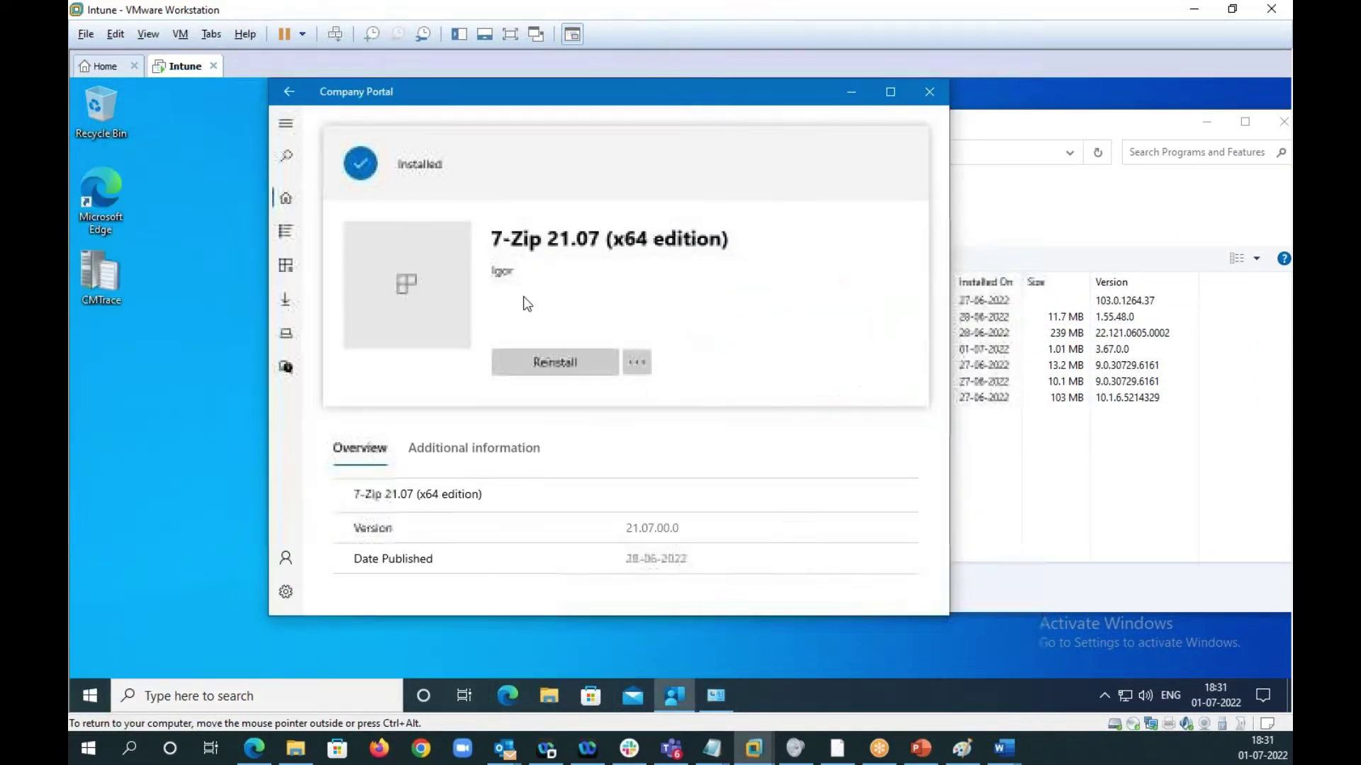
{"action": "double_click", "coordinate": [555, 99]}
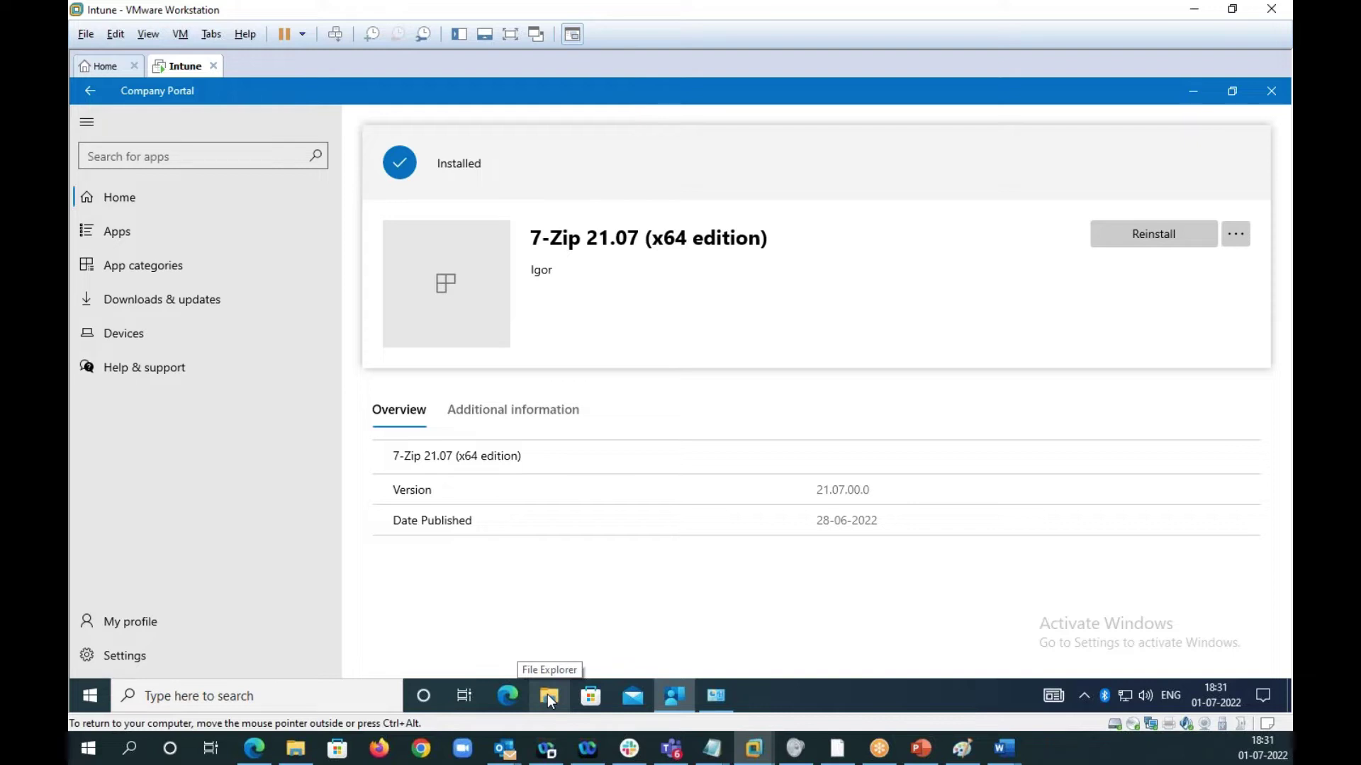
- Open the Incoming folder under C:\Program Files (x86)\Microsoft Intune Management Extension\Content in the virtual machine's File Explorer
{"action": "left_click", "coordinate": [547, 695]}
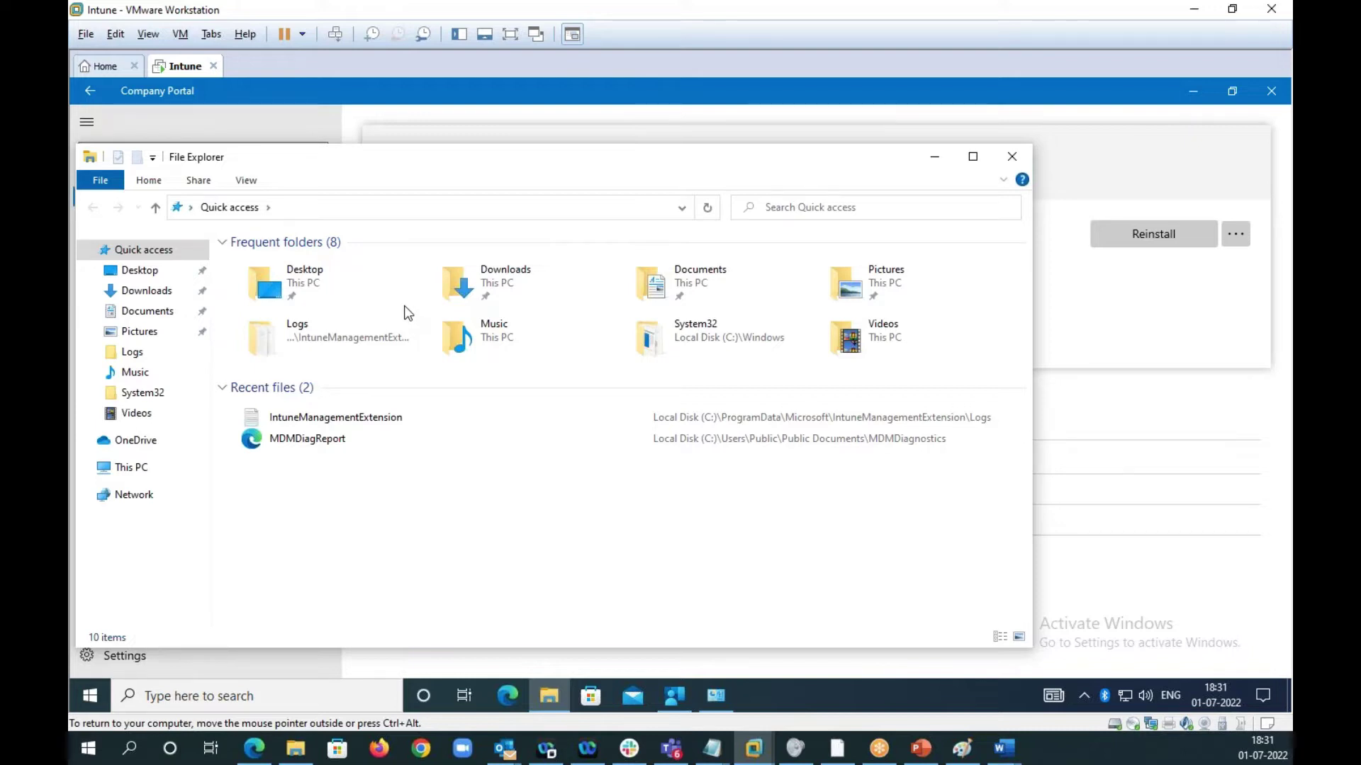
{"action": "left_click", "coordinate": [426, 210]}
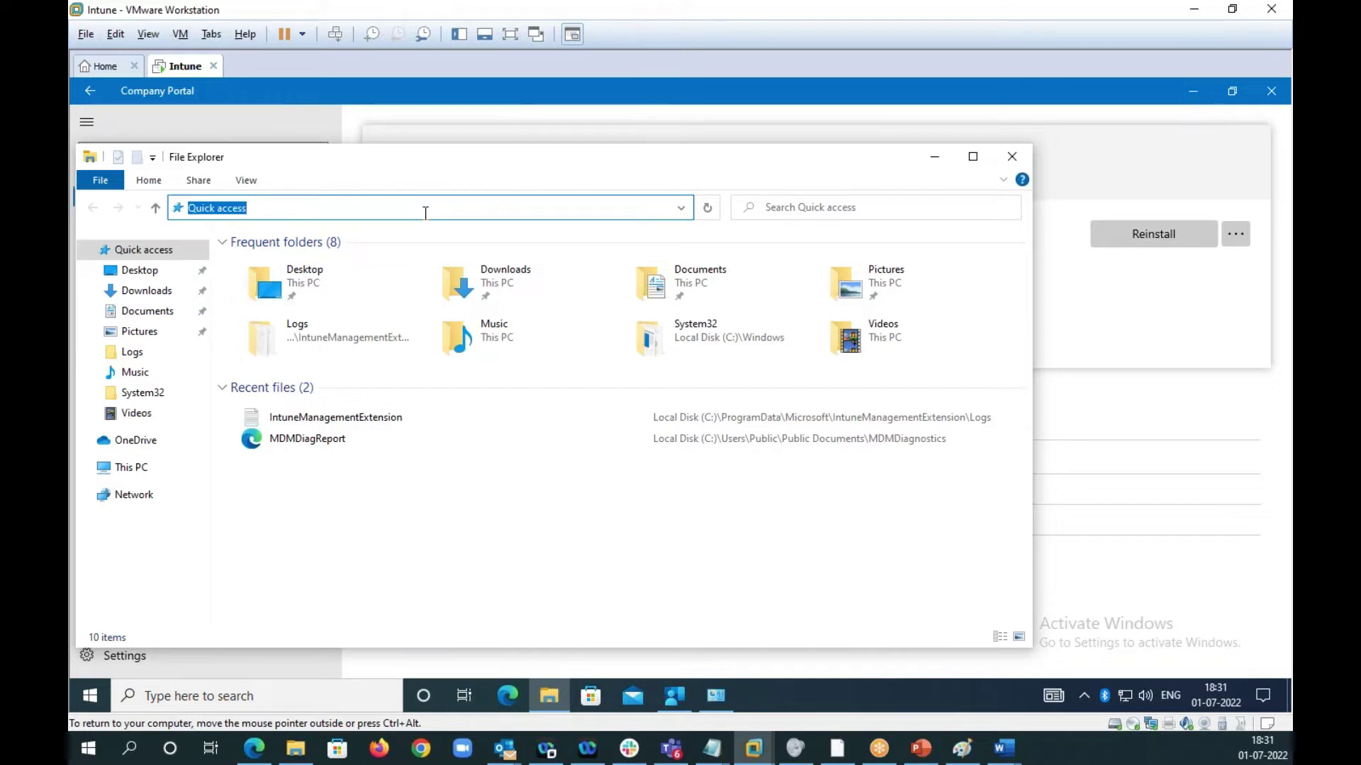
{"action": "type", "text": "C:\\"}
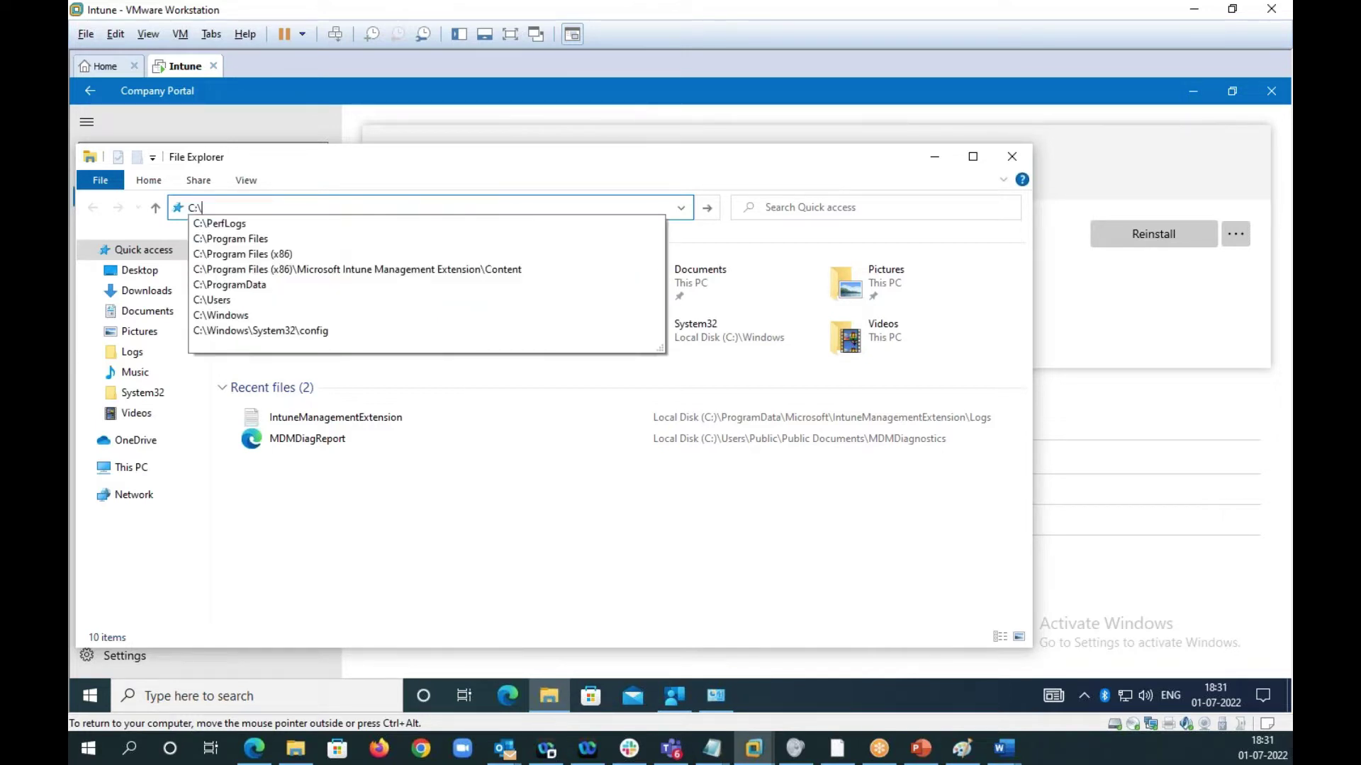
{"action": "key", "text": "Down"}
{"action": "key", "text": "Down"}
{"action": "key", "text": "Down"}
{"action": "key", "text": "Down"}
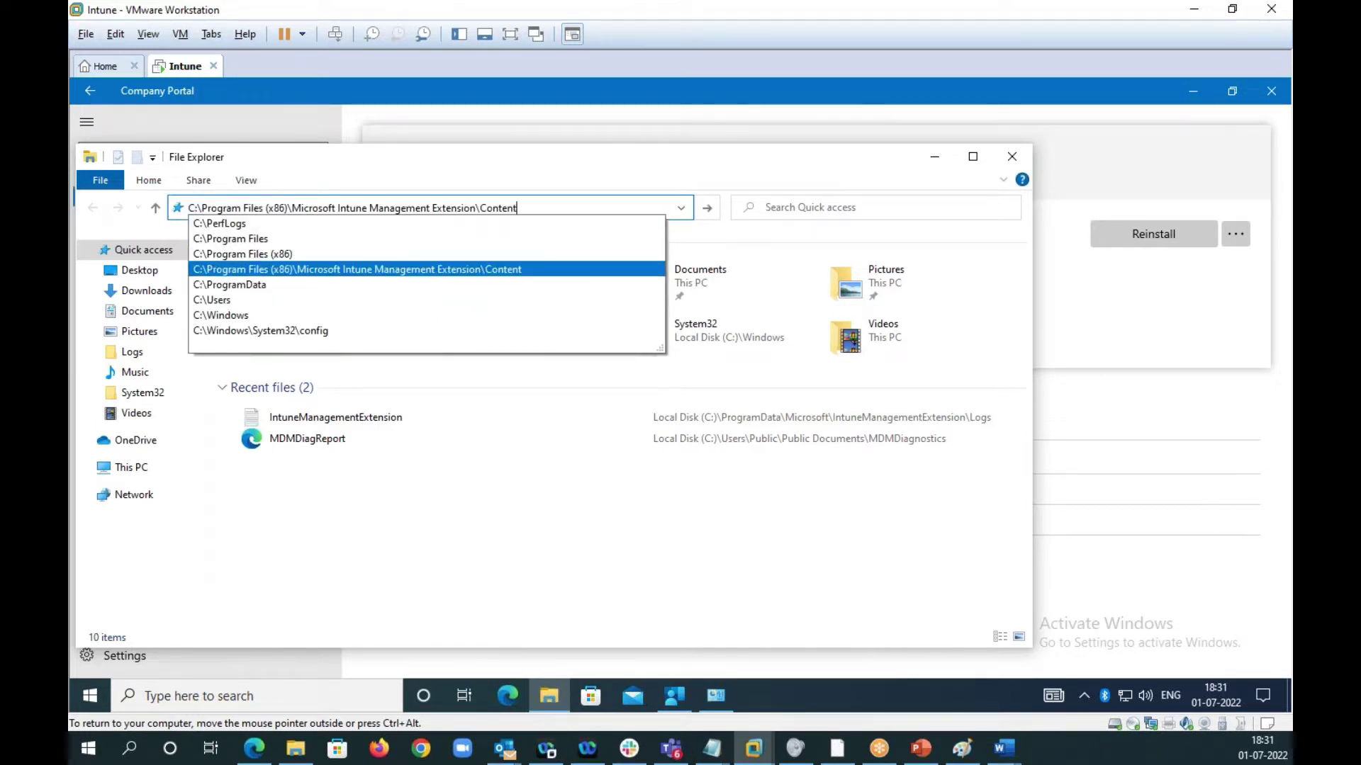
{"action": "key", "text": "Return"}
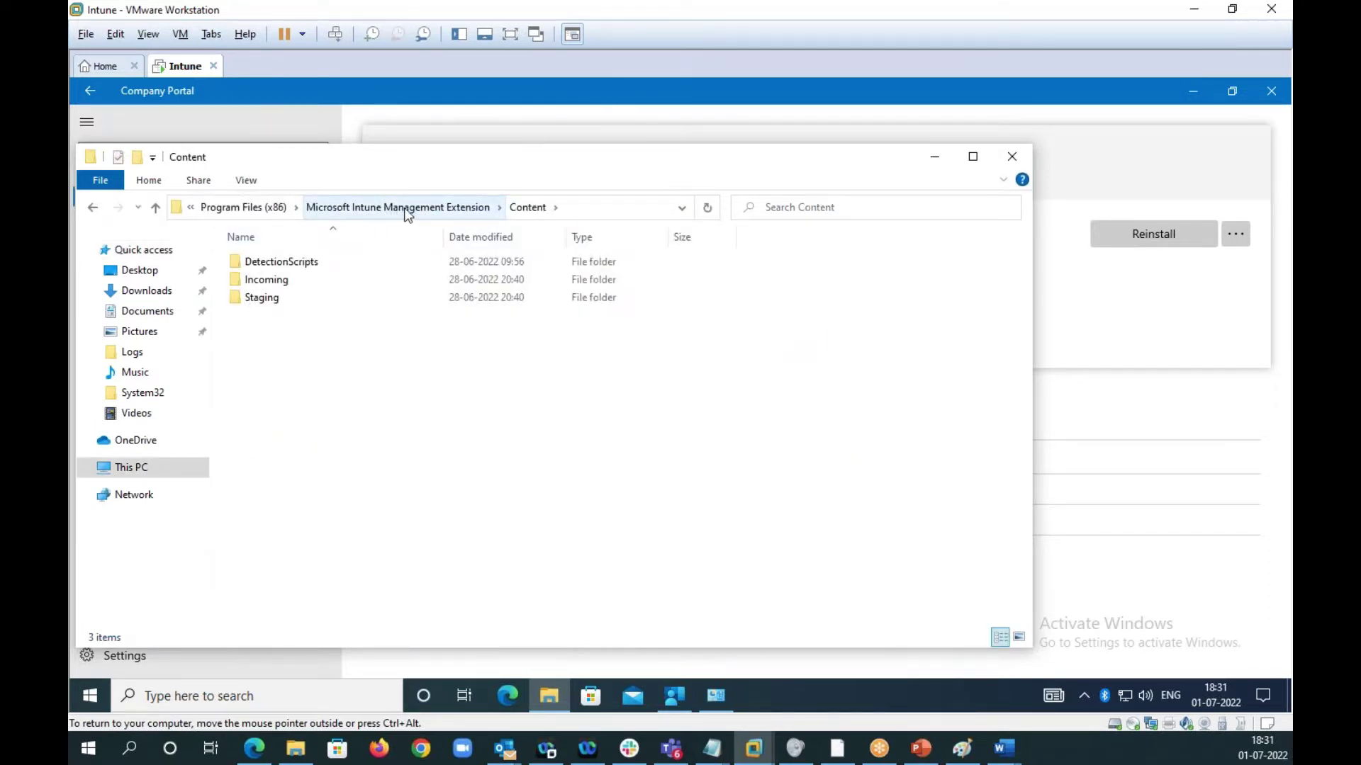
{"action": "left_click", "coordinate": [568, 211]}
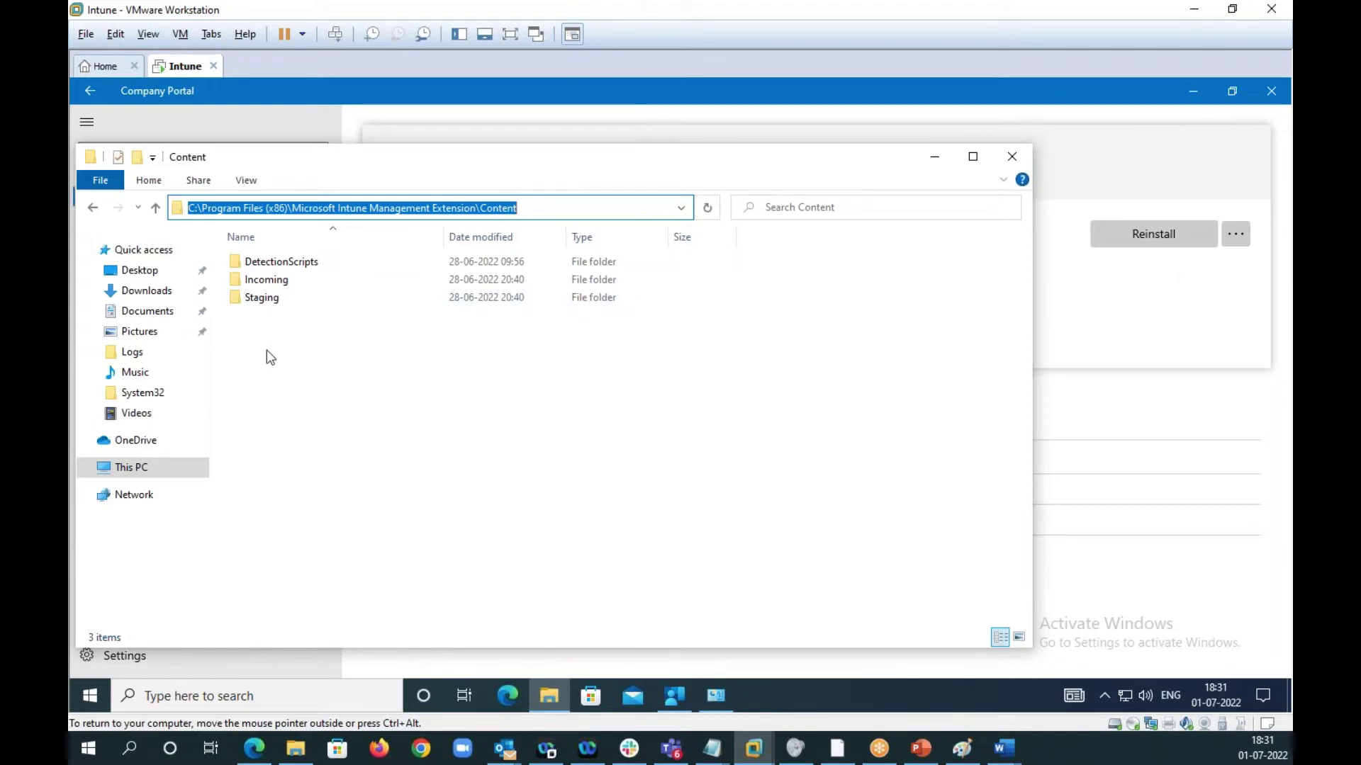
{"action": "double_click", "coordinate": [257, 279]}
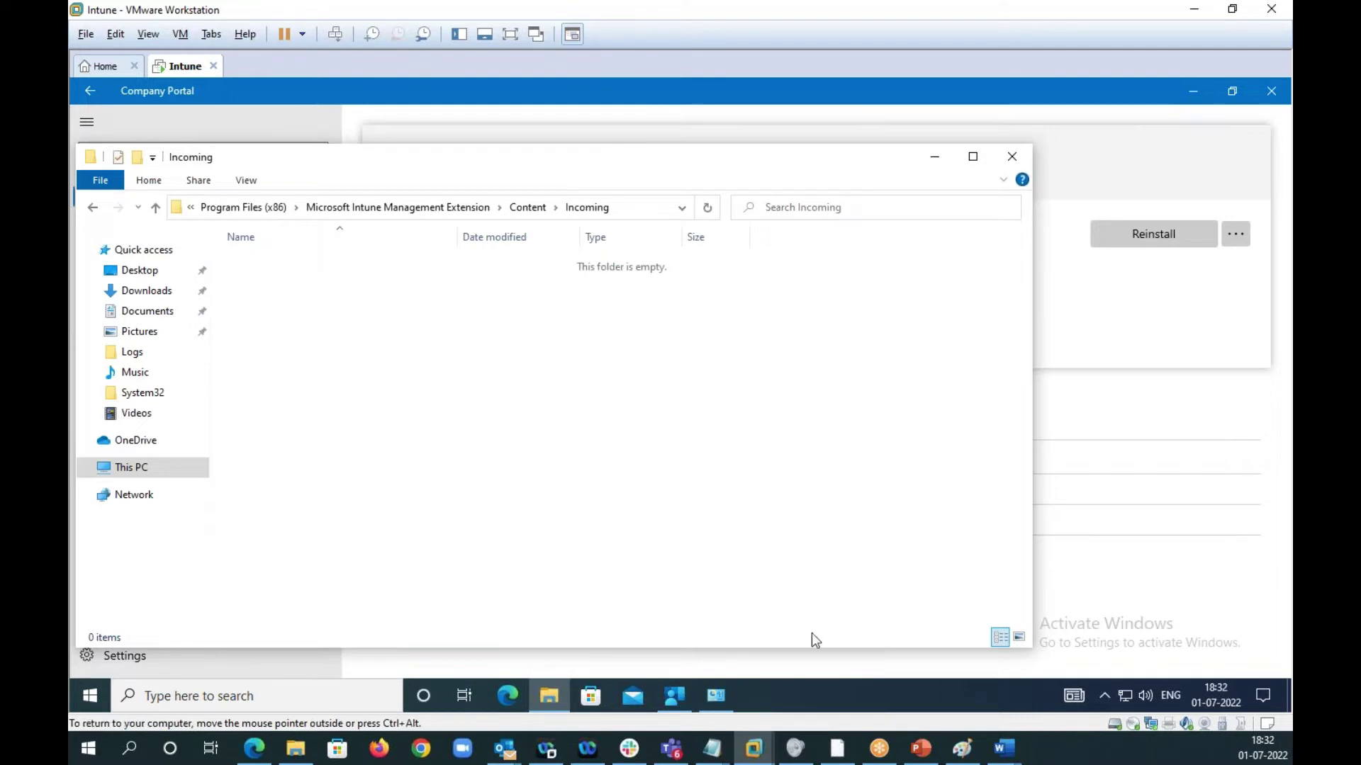
- Open the frequent Logs folder in a second File Explorer window and move it off the Incoming window's file list
{"action": "left_click", "coordinate": [549, 693]}
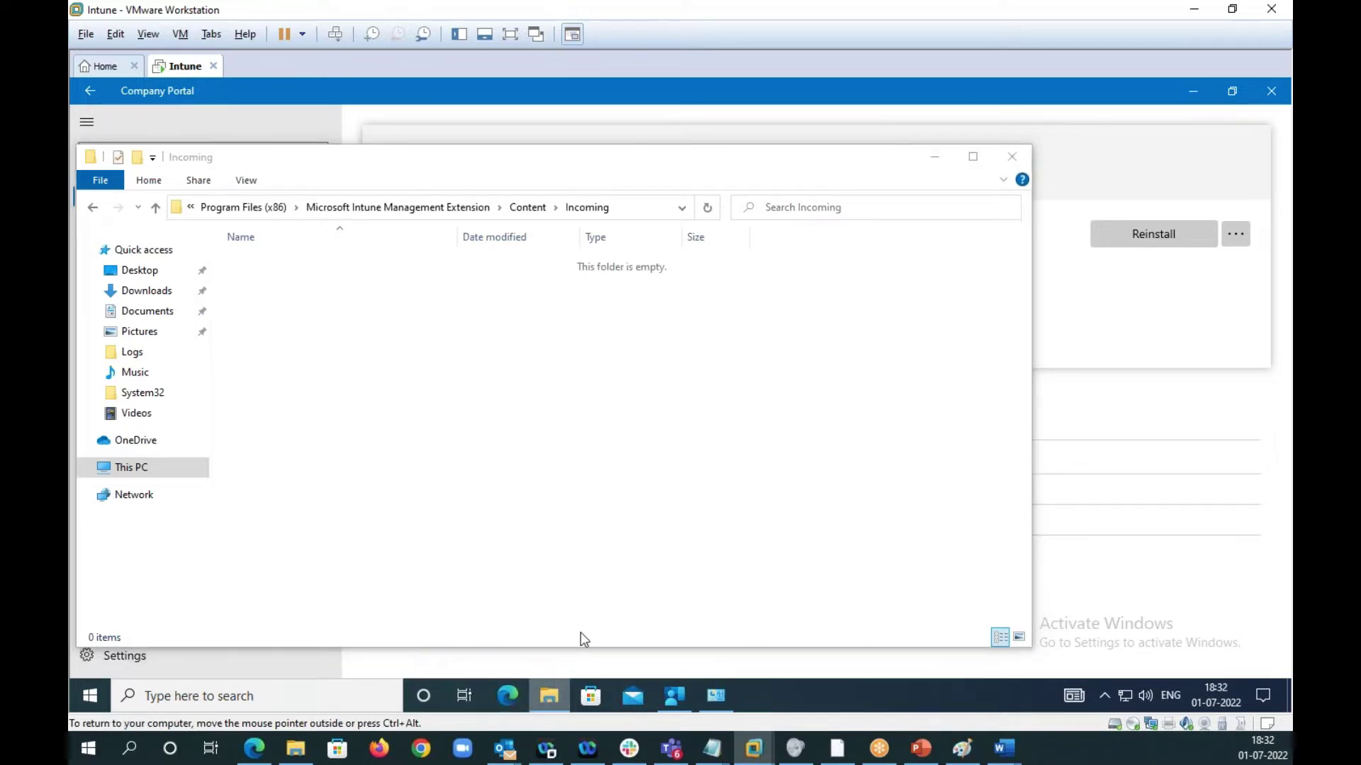
{"action": "right_click", "coordinate": [556, 703]}
{"action": "left_click", "coordinate": [557, 707]}
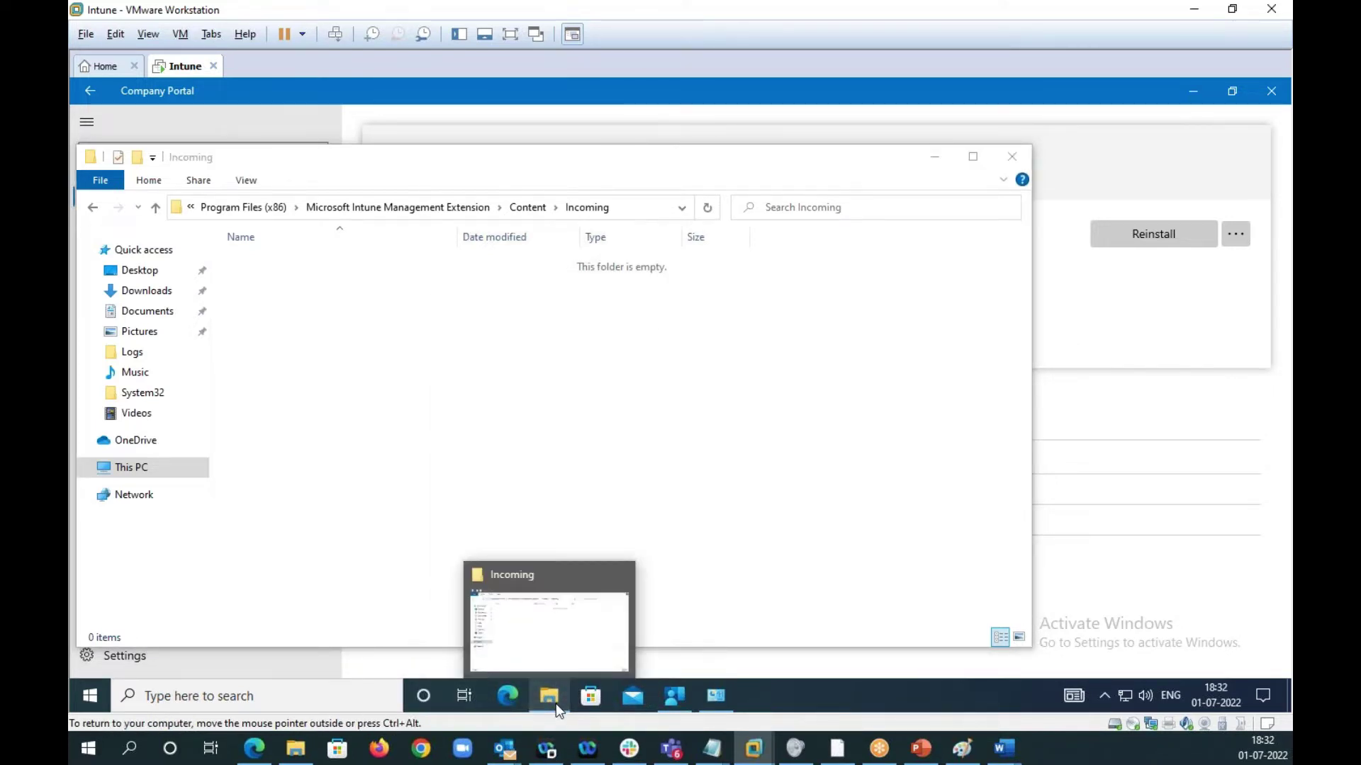
{"action": "right_click", "coordinate": [555, 703]}
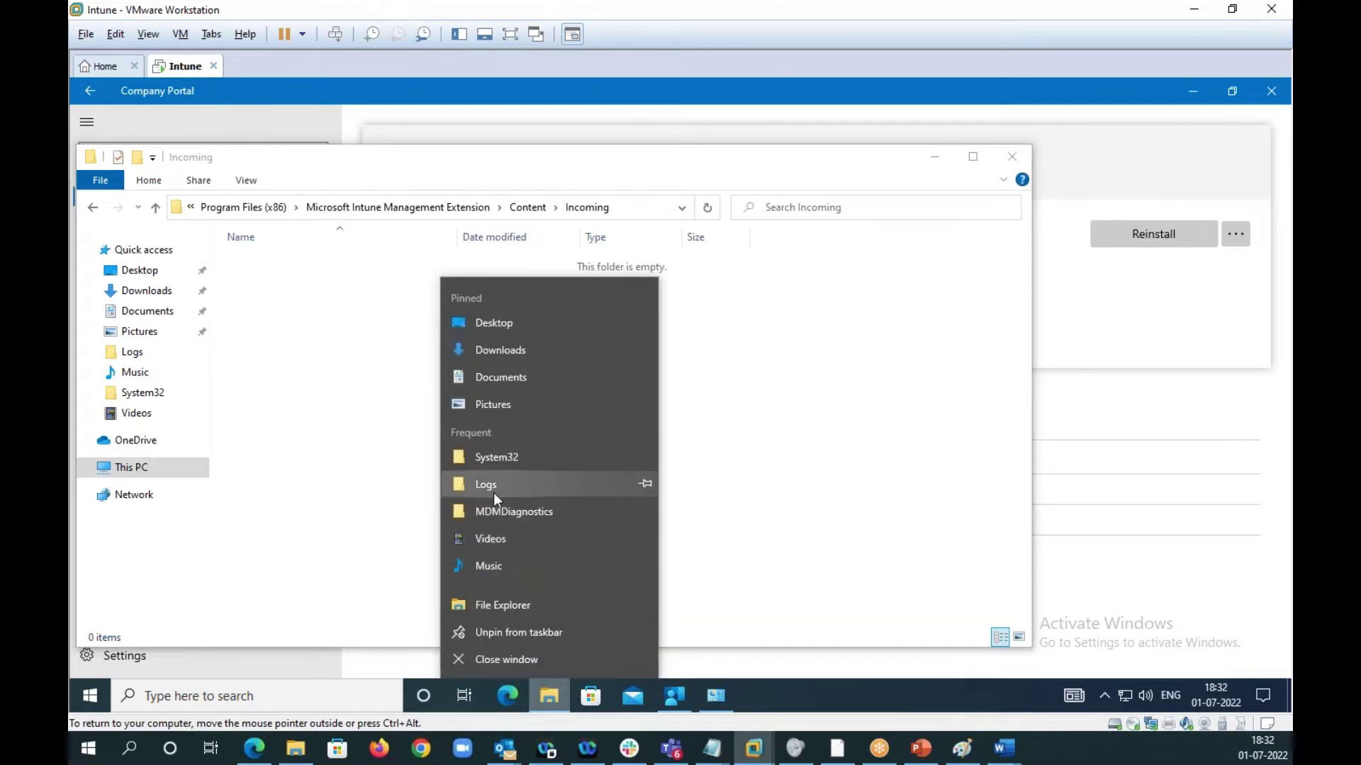
{"action": "left_click", "coordinate": [528, 264]}
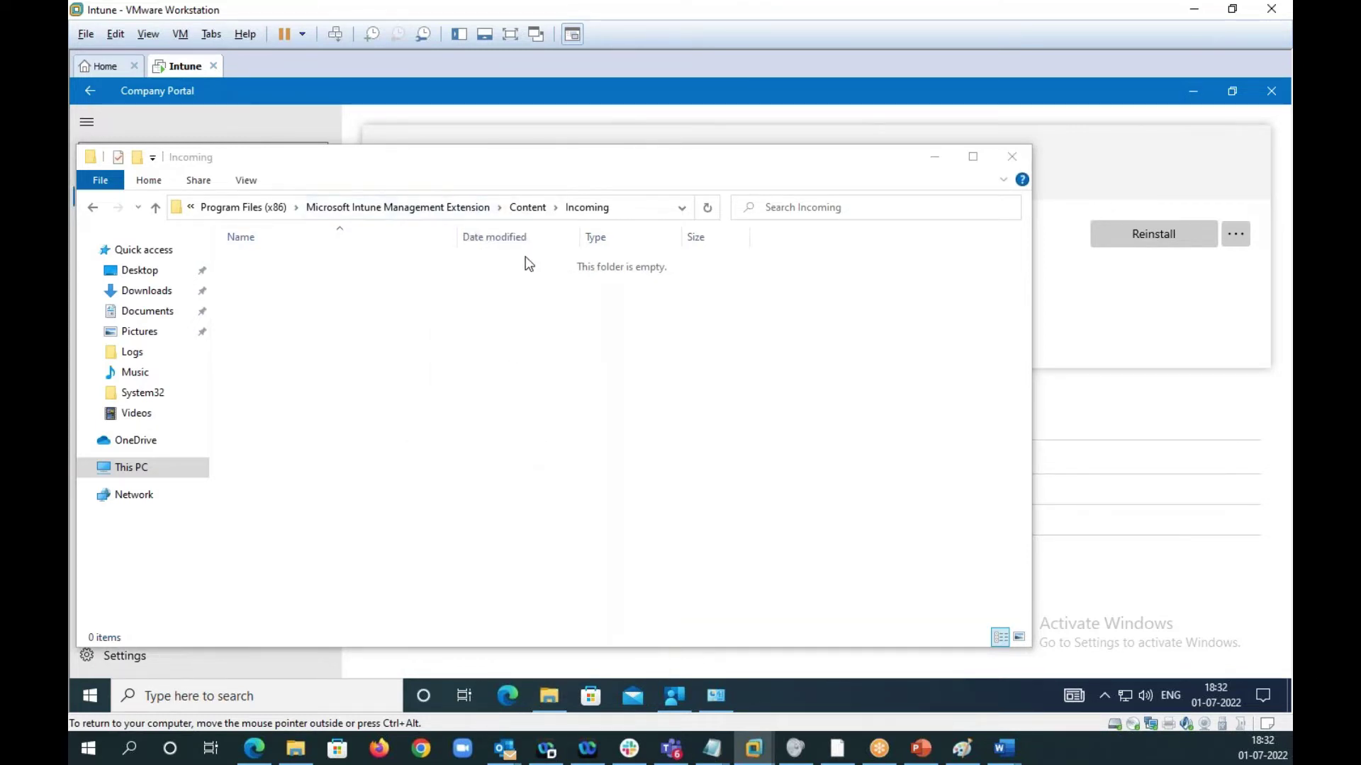
{"action": "left_click_drag", "start_coordinate": [551, 156], "coordinate": [834, 369]}
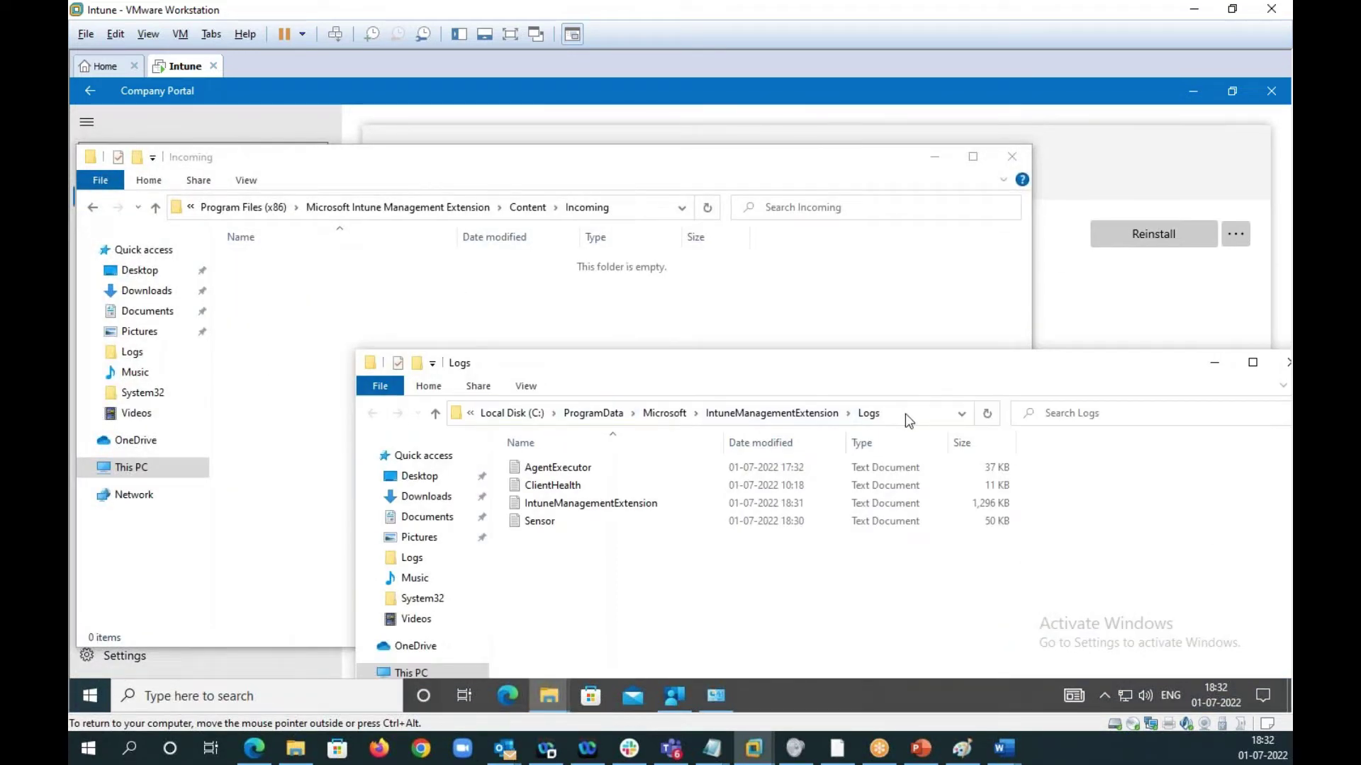
- Navigate the second File Explorer window to the C:\Windows\IMECache folder
{"action": "left_click", "coordinate": [905, 414]}
{"action": "type", "text": "C:"}
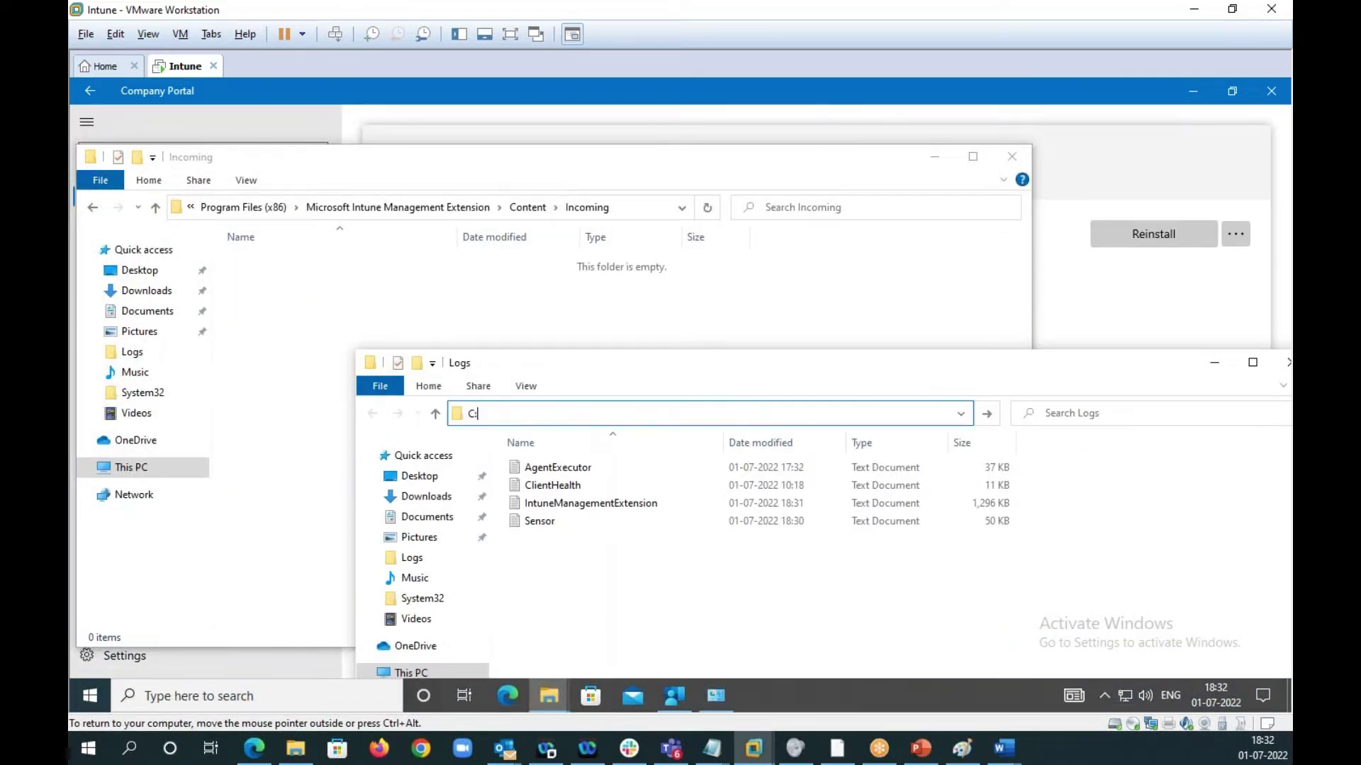
{"action": "type", "text": "\\Windows"}
{"action": "key", "text": "Down"}
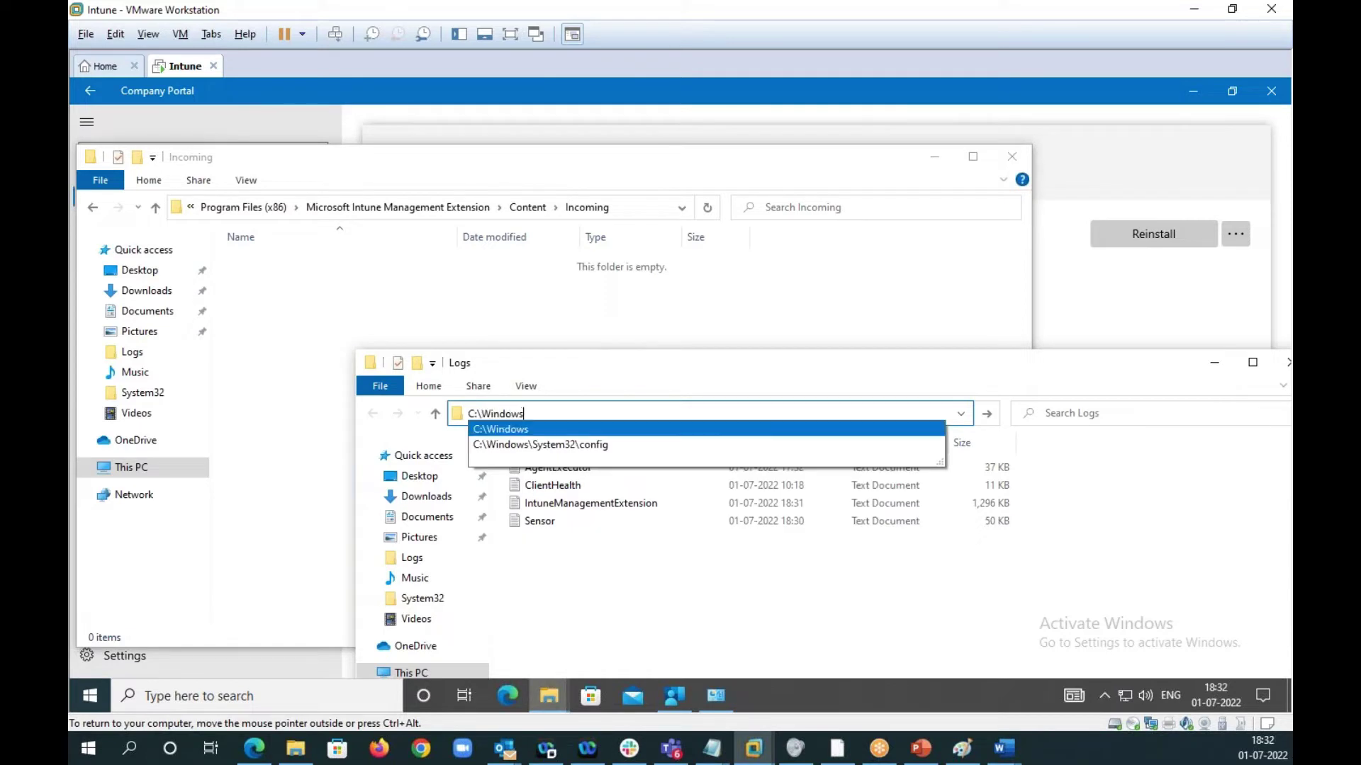
{"action": "type", "text": "\\"}
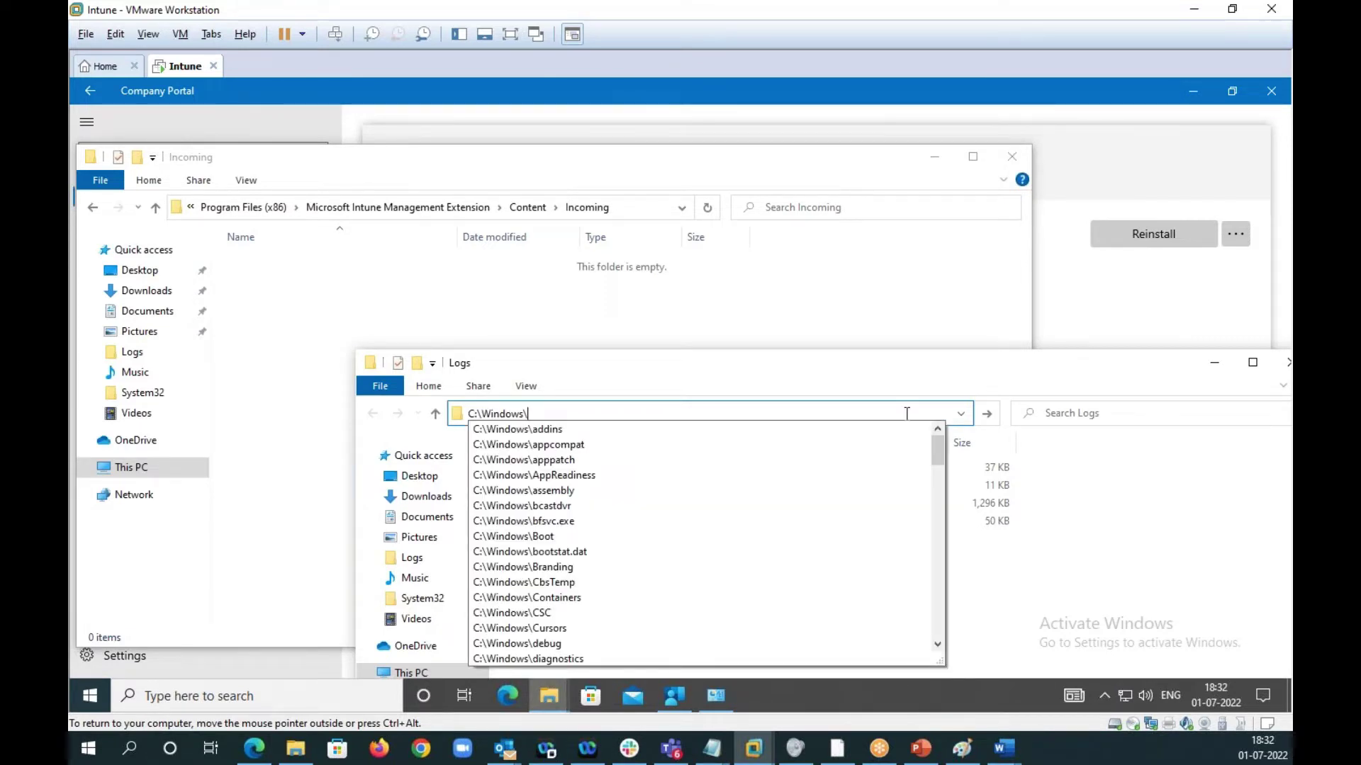
{"action": "type", "text": "ime"}
{"action": "key", "text": "Down"}
{"action": "key", "text": "Down"}
{"action": "key", "text": "Return"}
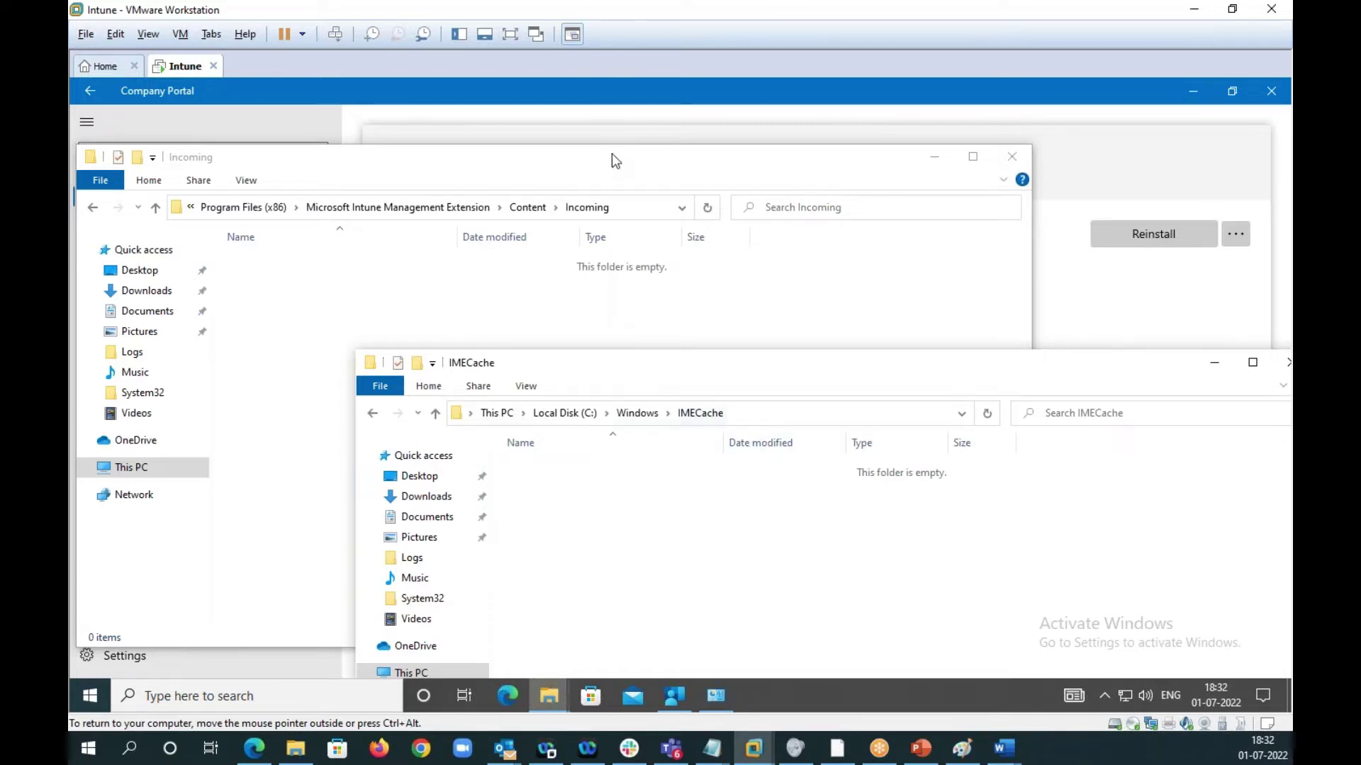
- Show the virtual machine in full screen and arrange the Incoming and IMECache windows so Company Portal's Reinstall option stays accessible
{"action": "left_click", "coordinate": [511, 34]}
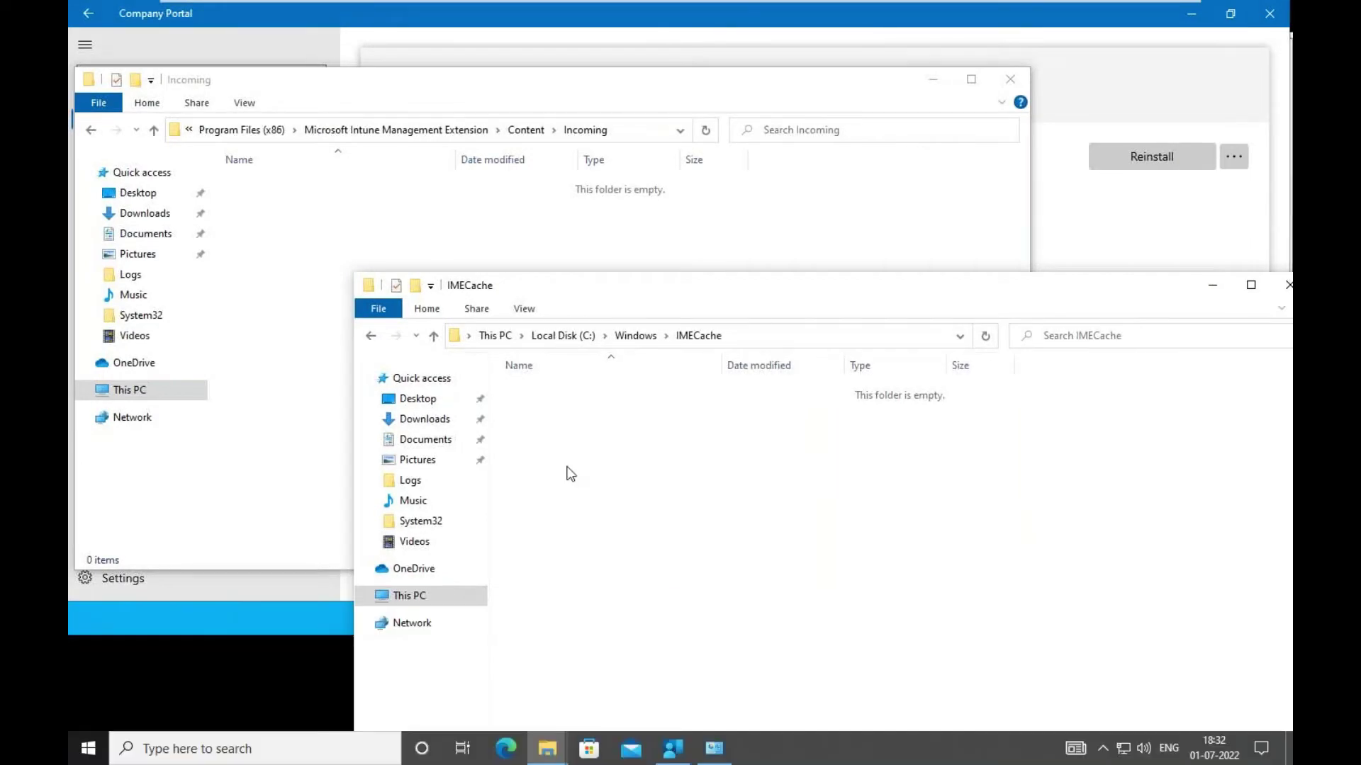
{"action": "left_click_drag", "start_coordinate": [641, 236], "coordinate": [959, 428]}
{"action": "left_click", "coordinate": [536, 163]}
{"action": "left_click_drag", "start_coordinate": [532, 114], "coordinate": [595, 283]}
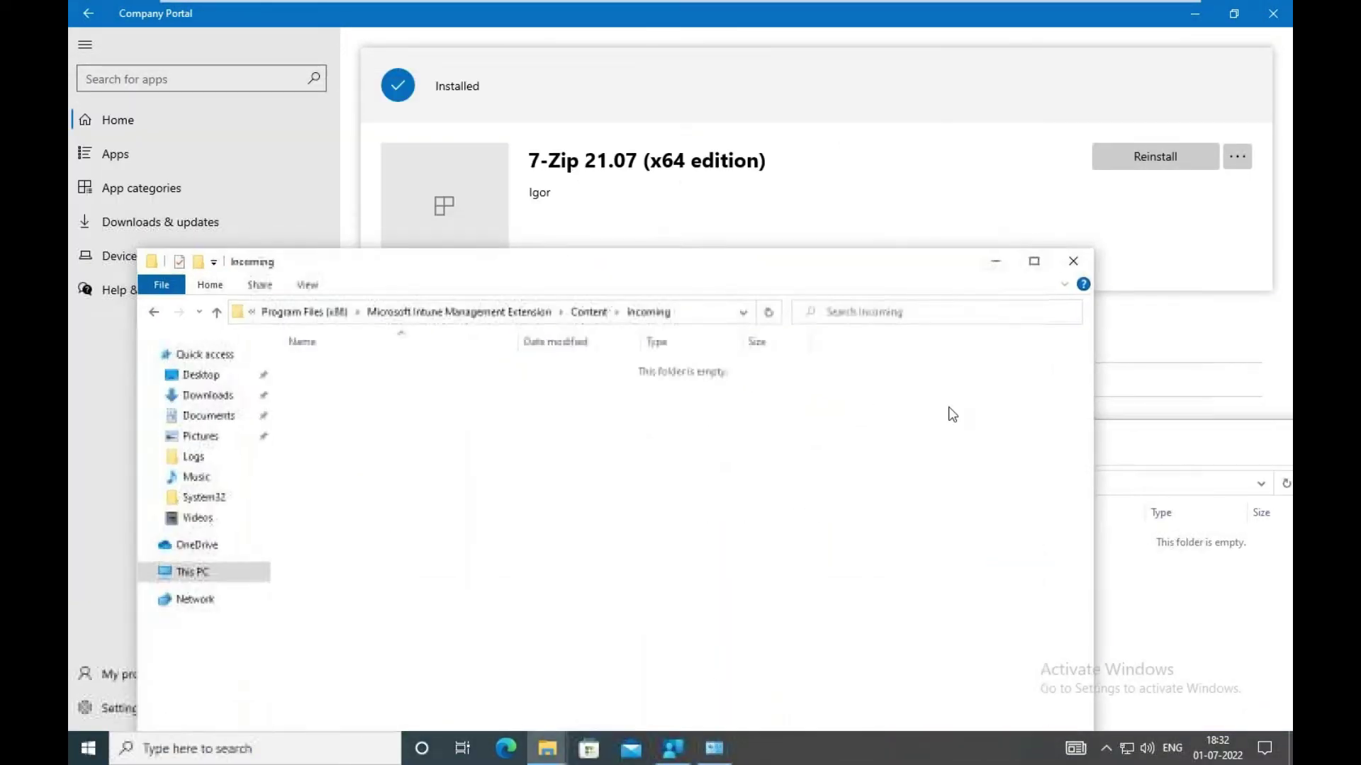
{"action": "left_click", "coordinate": [1127, 444]}
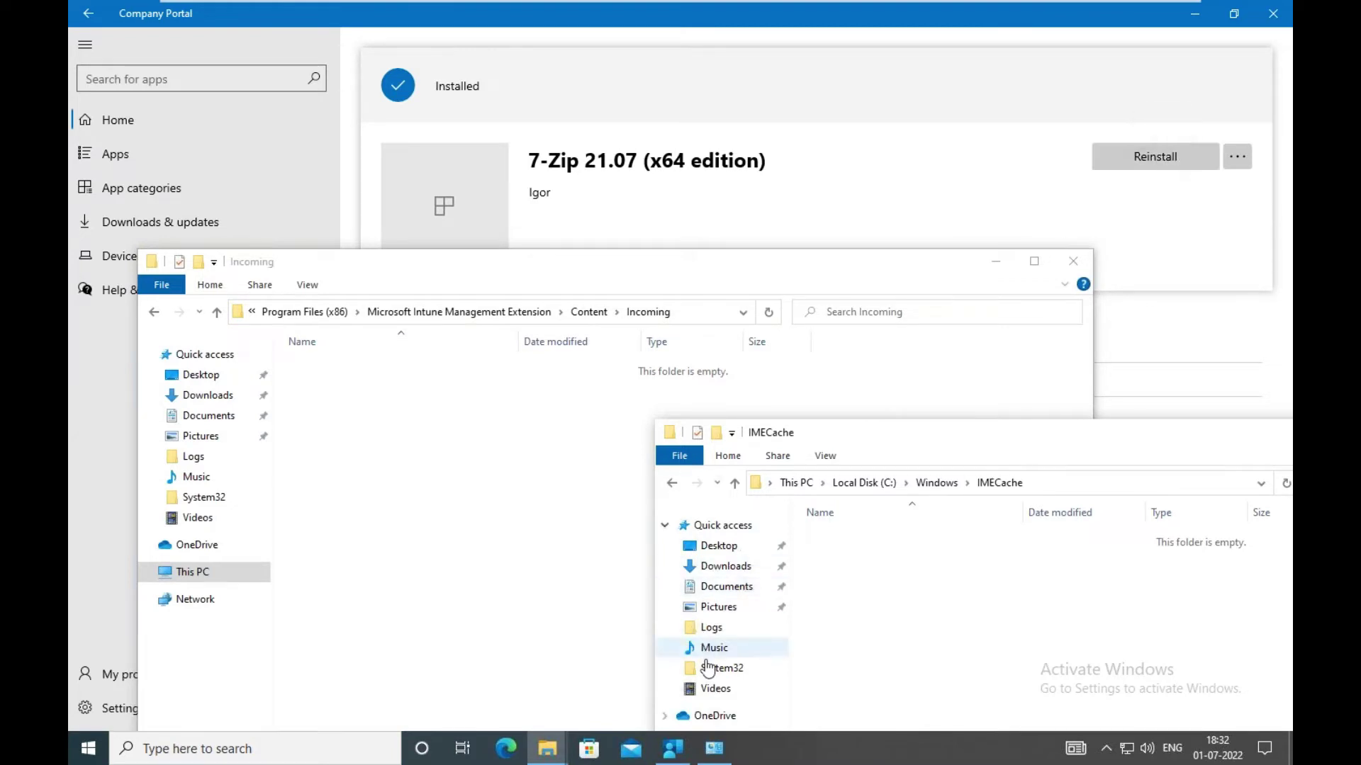
- Check the installed programs list in Programs and Features for 7-Zip and minimize that window
{"action": "left_click", "coordinate": [713, 750]}
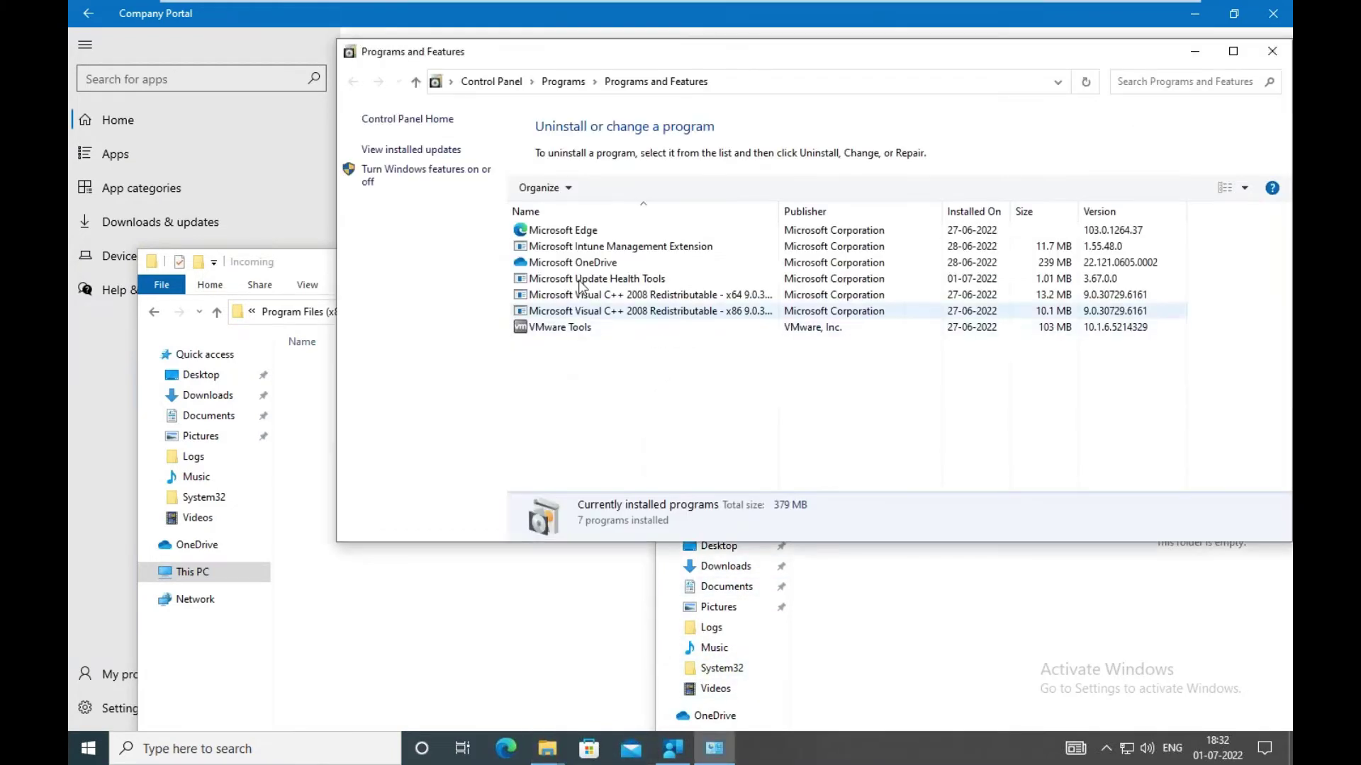
{"action": "left_click", "coordinate": [496, 613]}
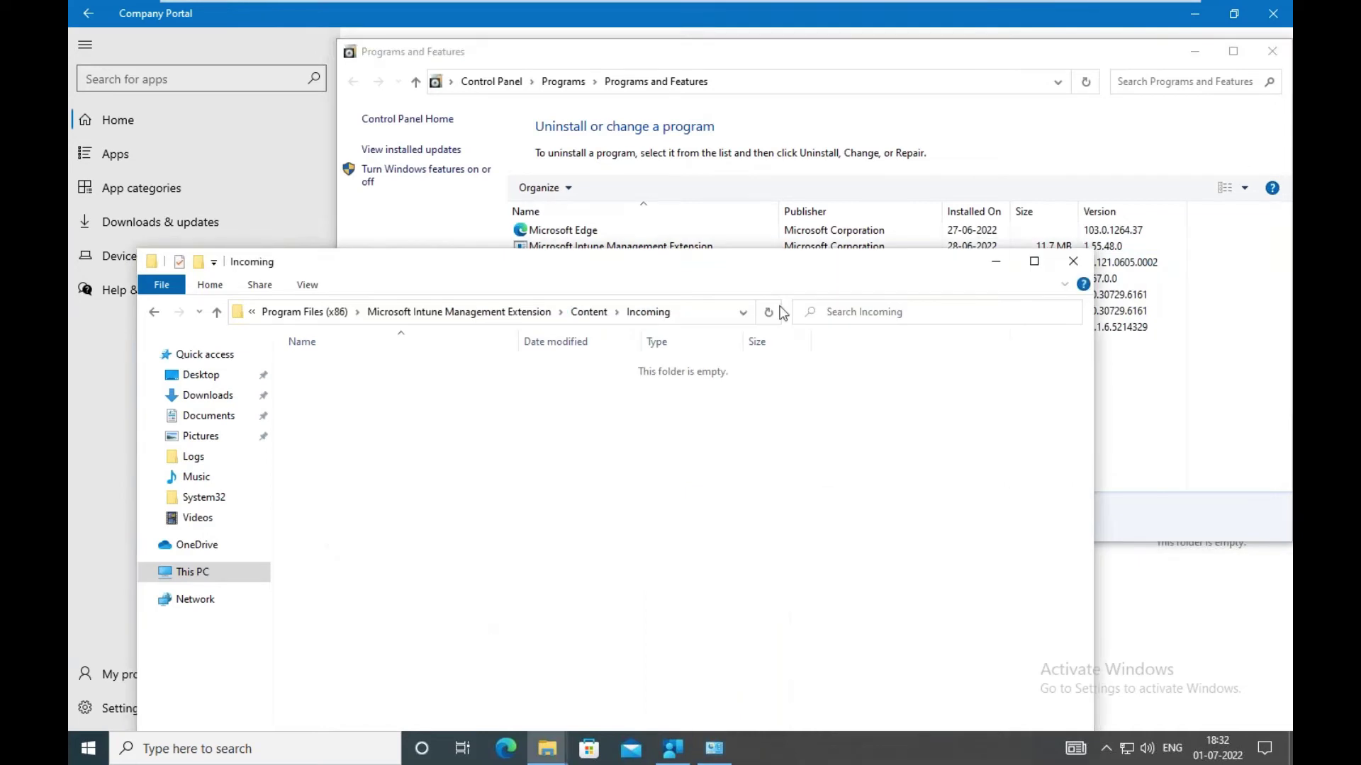
{"action": "left_click", "coordinate": [1196, 54]}
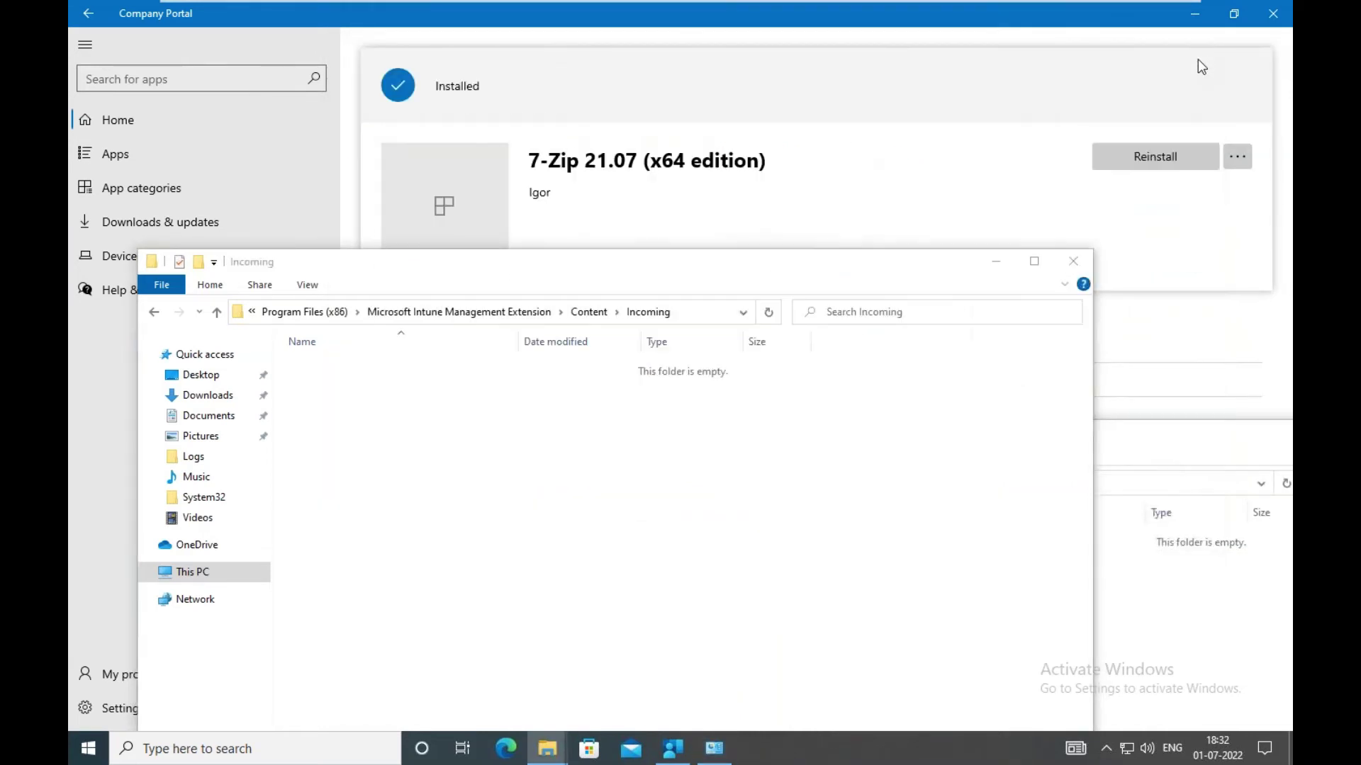
- Reinstall 7-Zip 21.07 (x64 edition) from Company Portal, checking the Incoming and IMECache folders for downloaded content
{"action": "left_click", "coordinate": [1142, 169]}
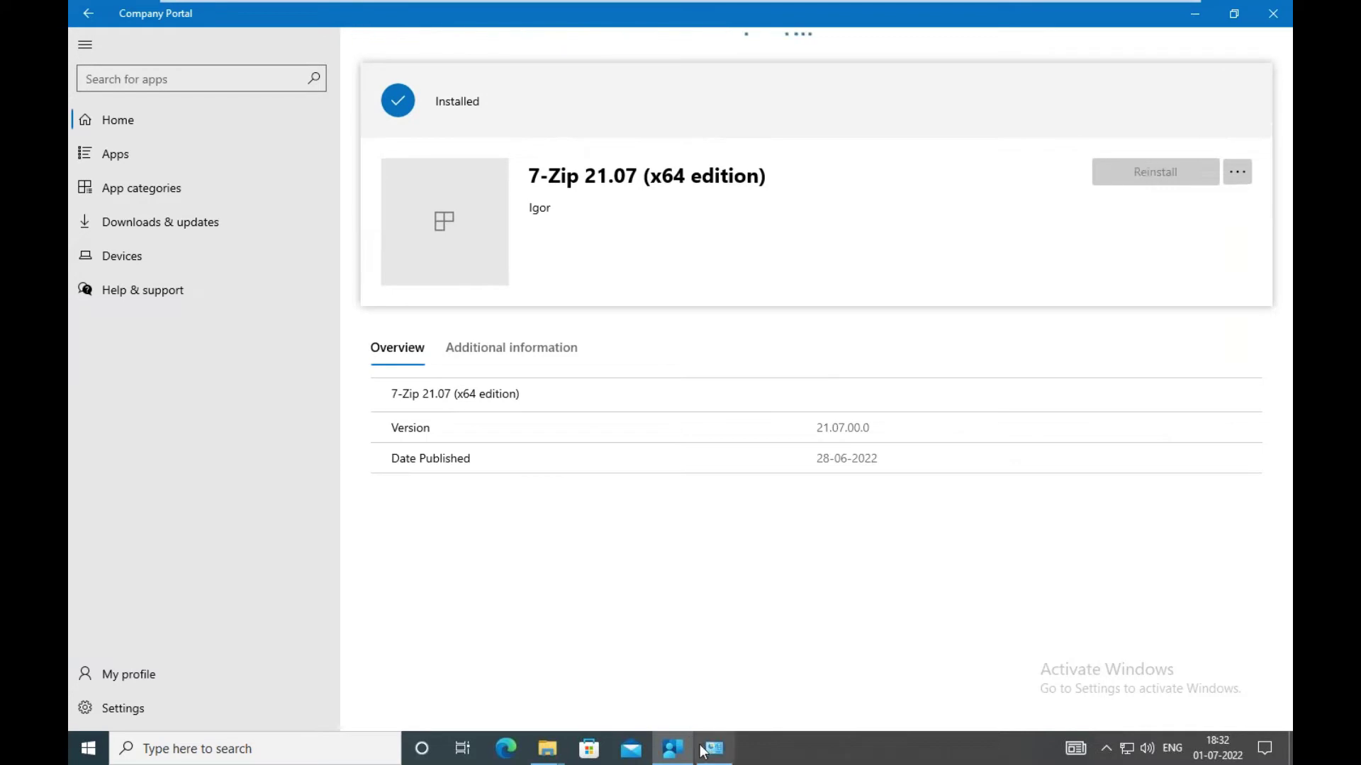
{"action": "mouse_move", "coordinate": [546, 748]}
{"action": "left_click", "coordinate": [525, 686]}
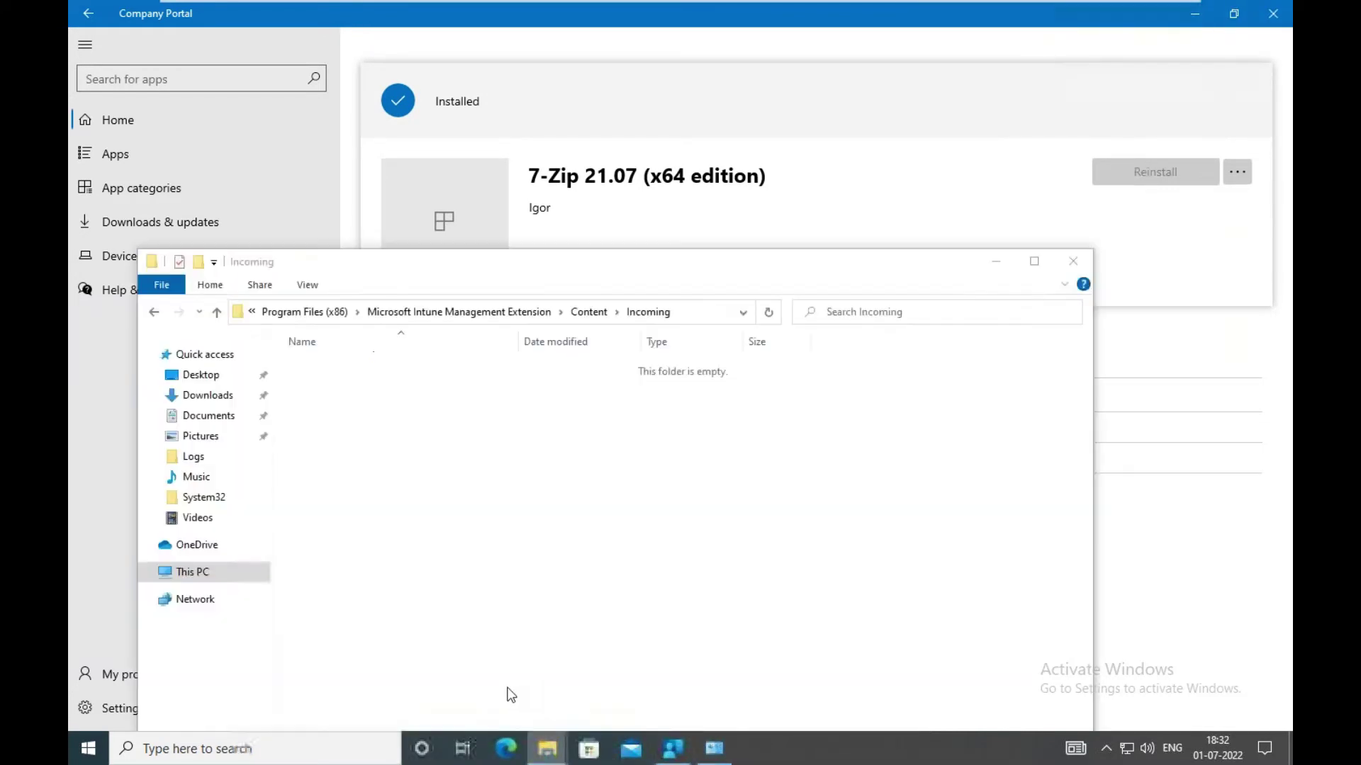
{"action": "left_click", "coordinate": [659, 700]}
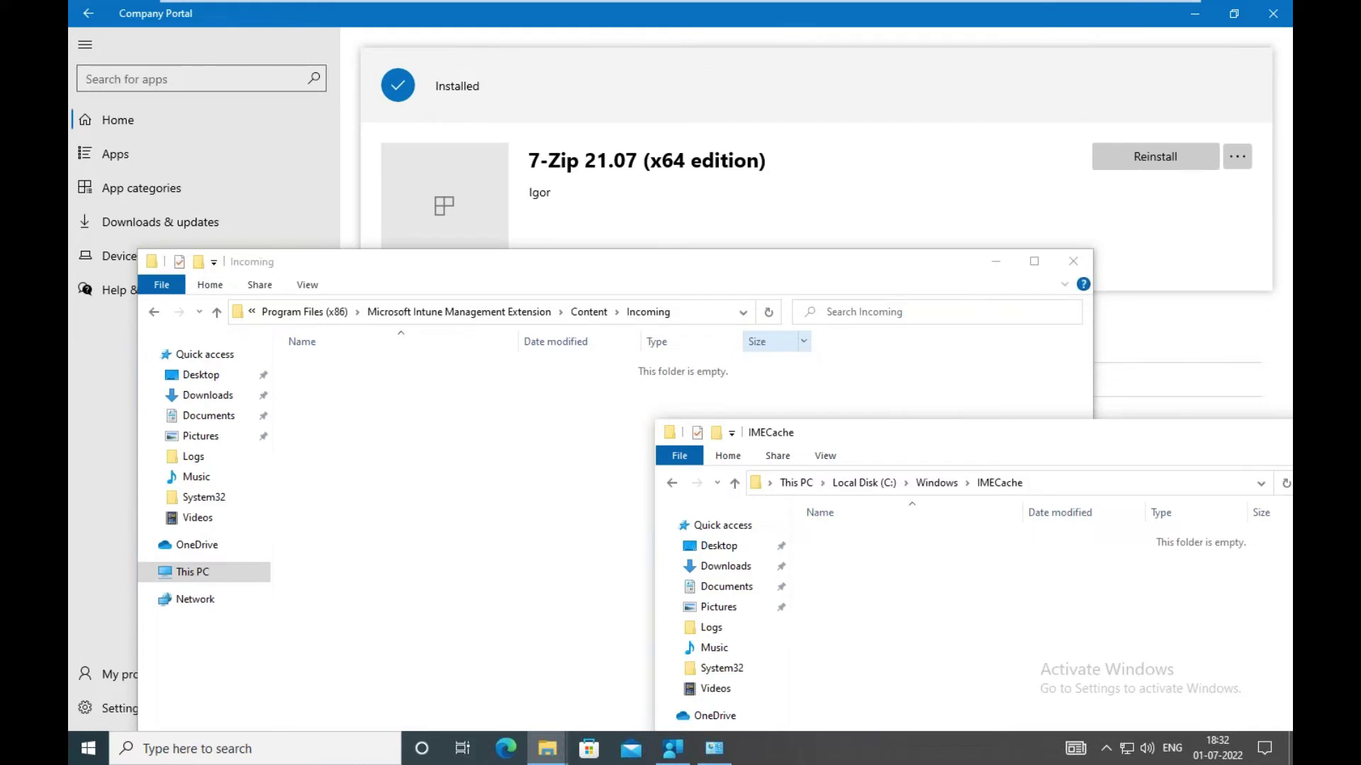
{"action": "left_click", "coordinate": [807, 205]}
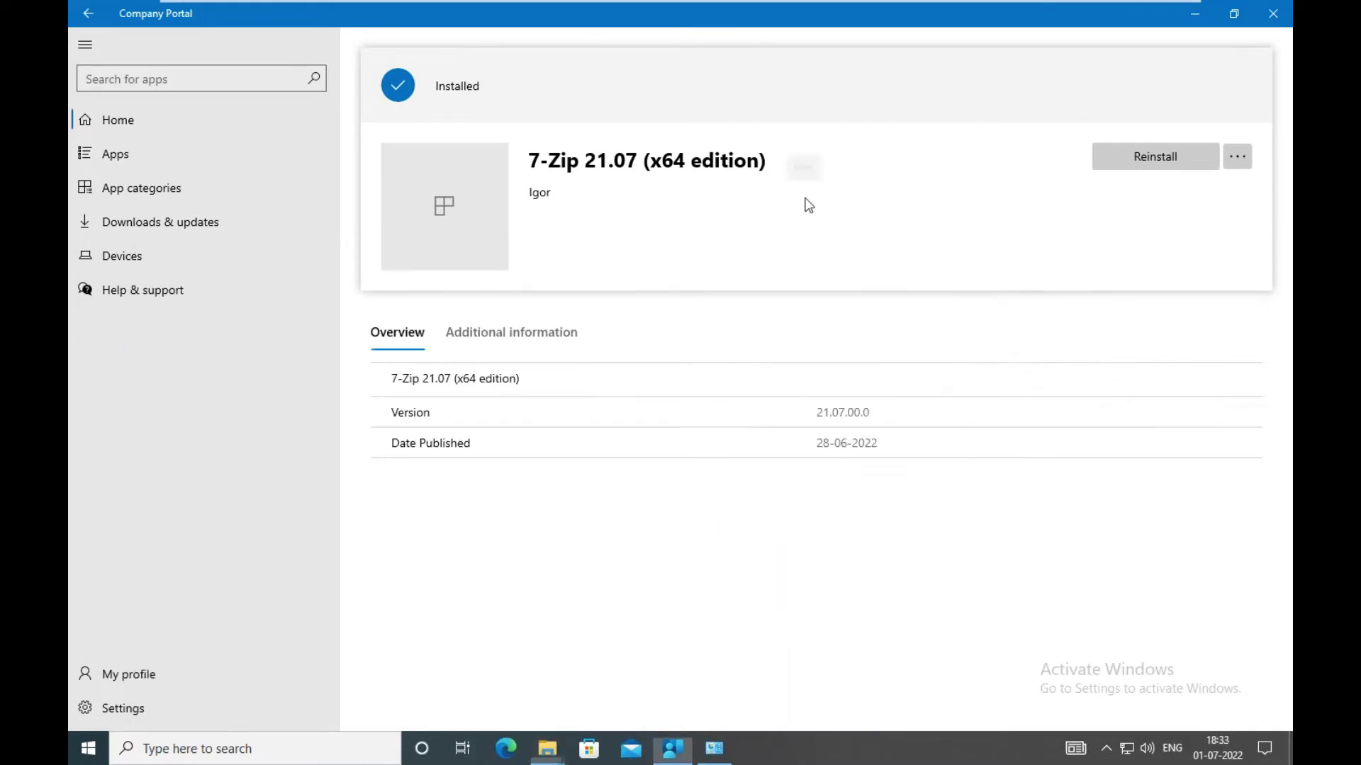
- Start the 7-Zip 21.07 (x64 edition) reinstall again and reopen its details page from Company Portal's home page
{"action": "left_click", "coordinate": [1166, 161]}
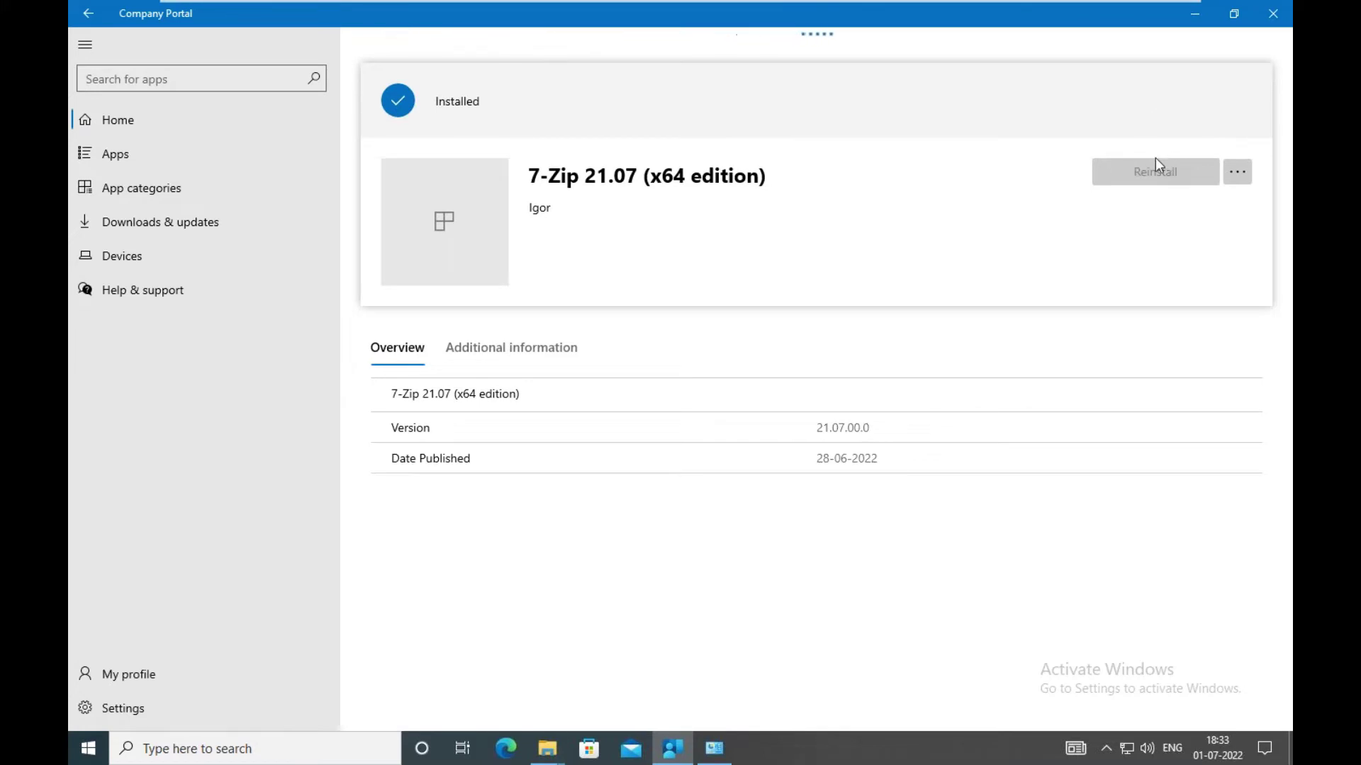
{"action": "left_click", "coordinate": [88, 14]}
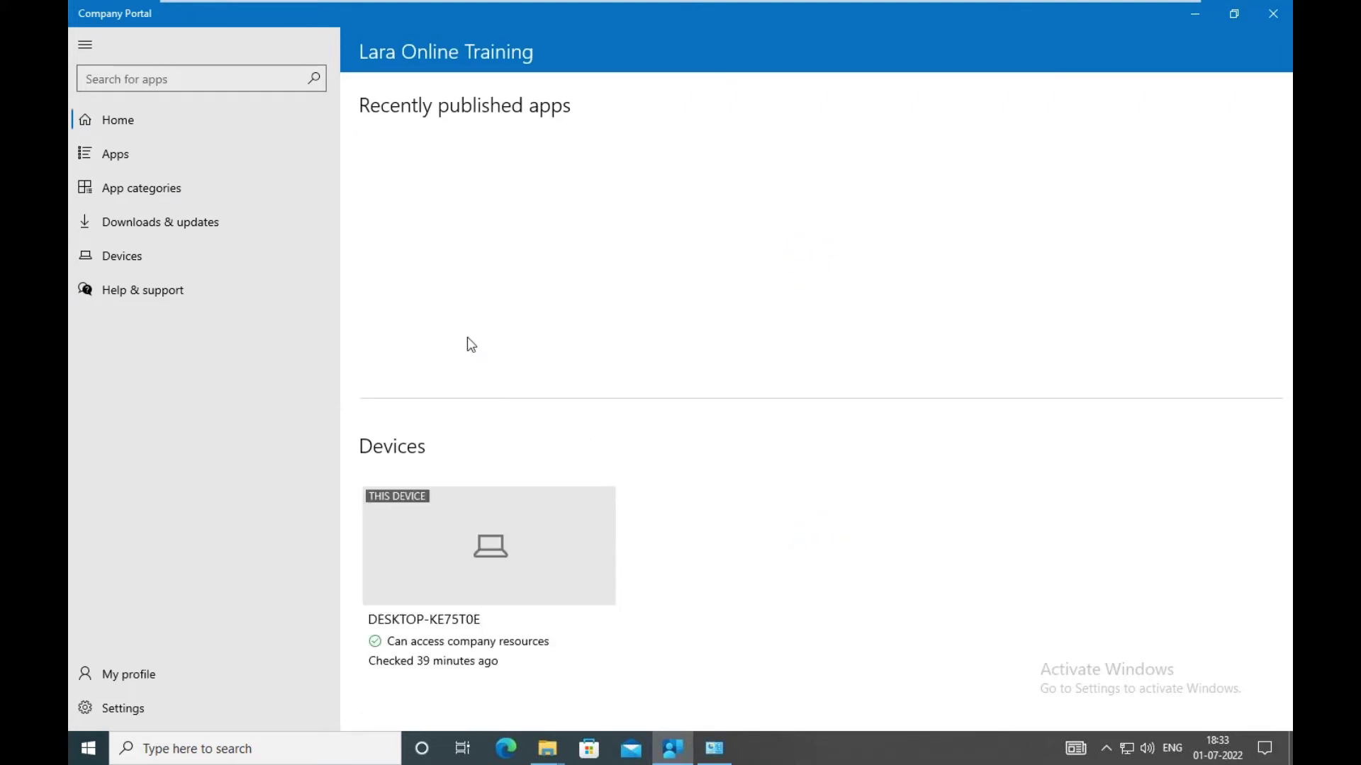
{"action": "left_click", "coordinate": [421, 255]}
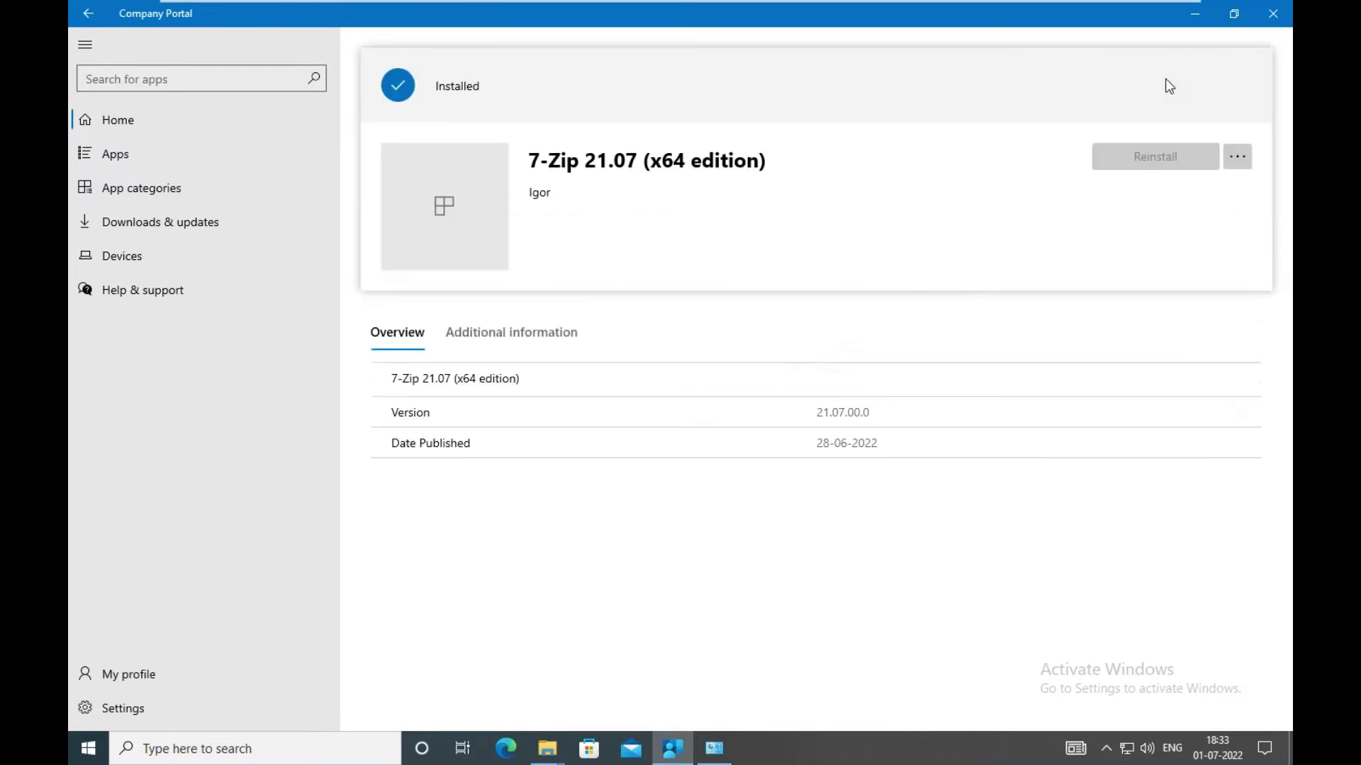
{"action": "left_click", "coordinate": [1238, 157]}
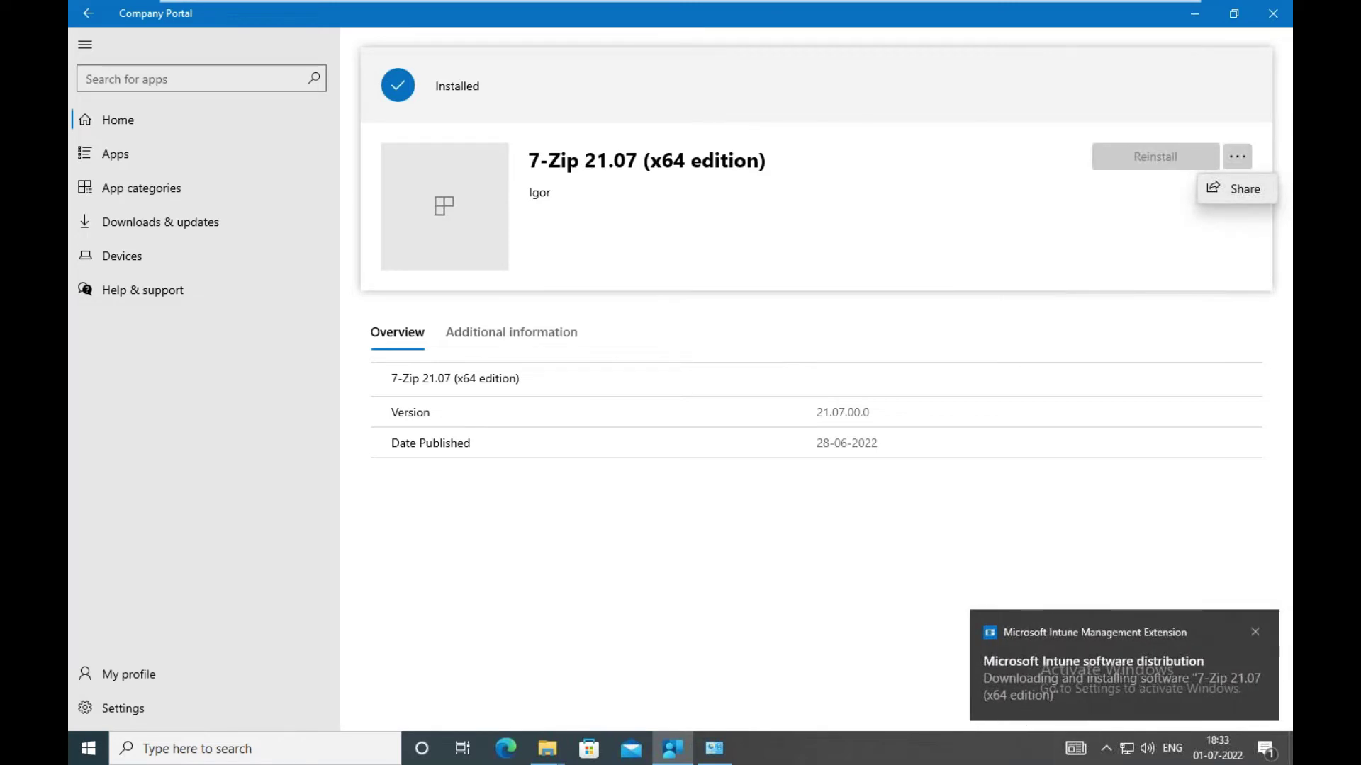
- Monitor the Incoming folder for the downloaded .bin file and the IMECache folder for the extracted content
{"action": "left_click", "coordinate": [547, 748]}
{"action": "left_click", "coordinate": [483, 695]}
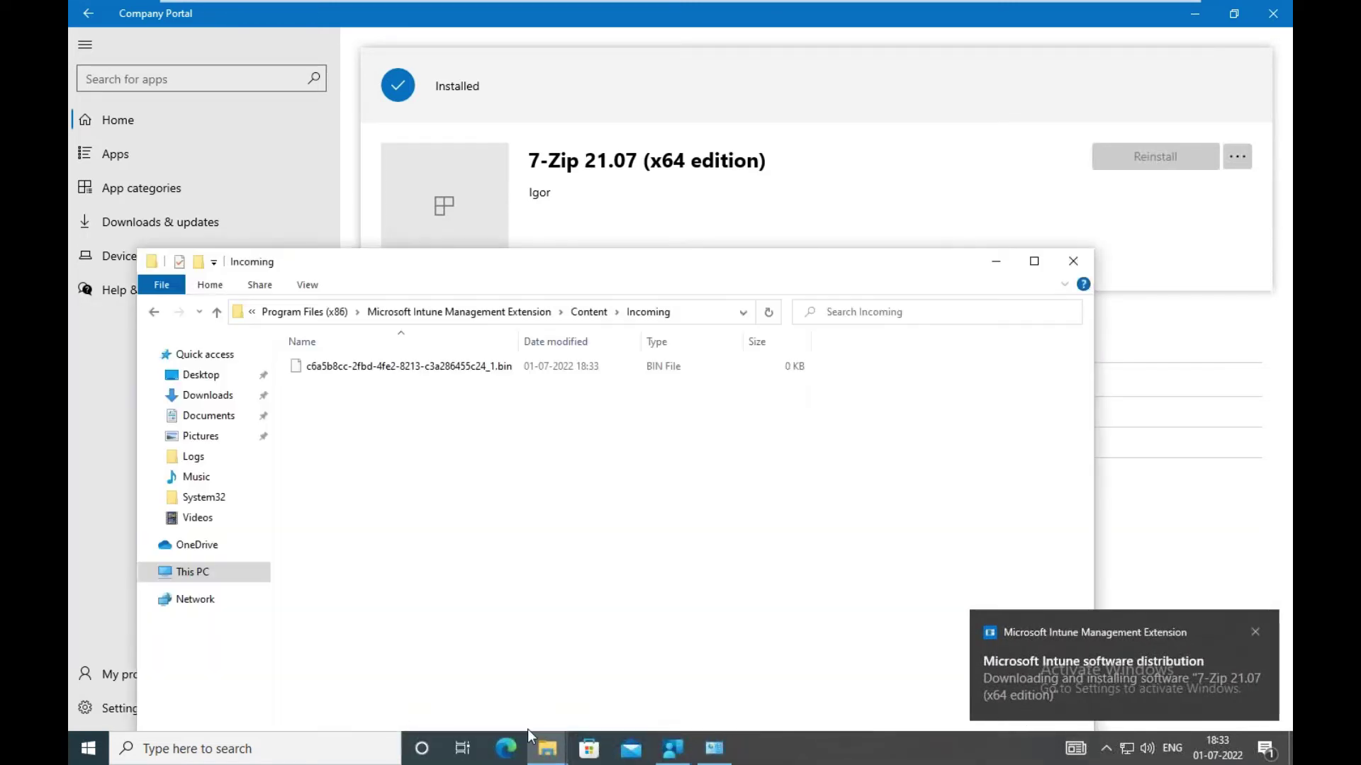
{"action": "left_click", "coordinate": [547, 749]}
{"action": "left_click", "coordinate": [666, 701]}
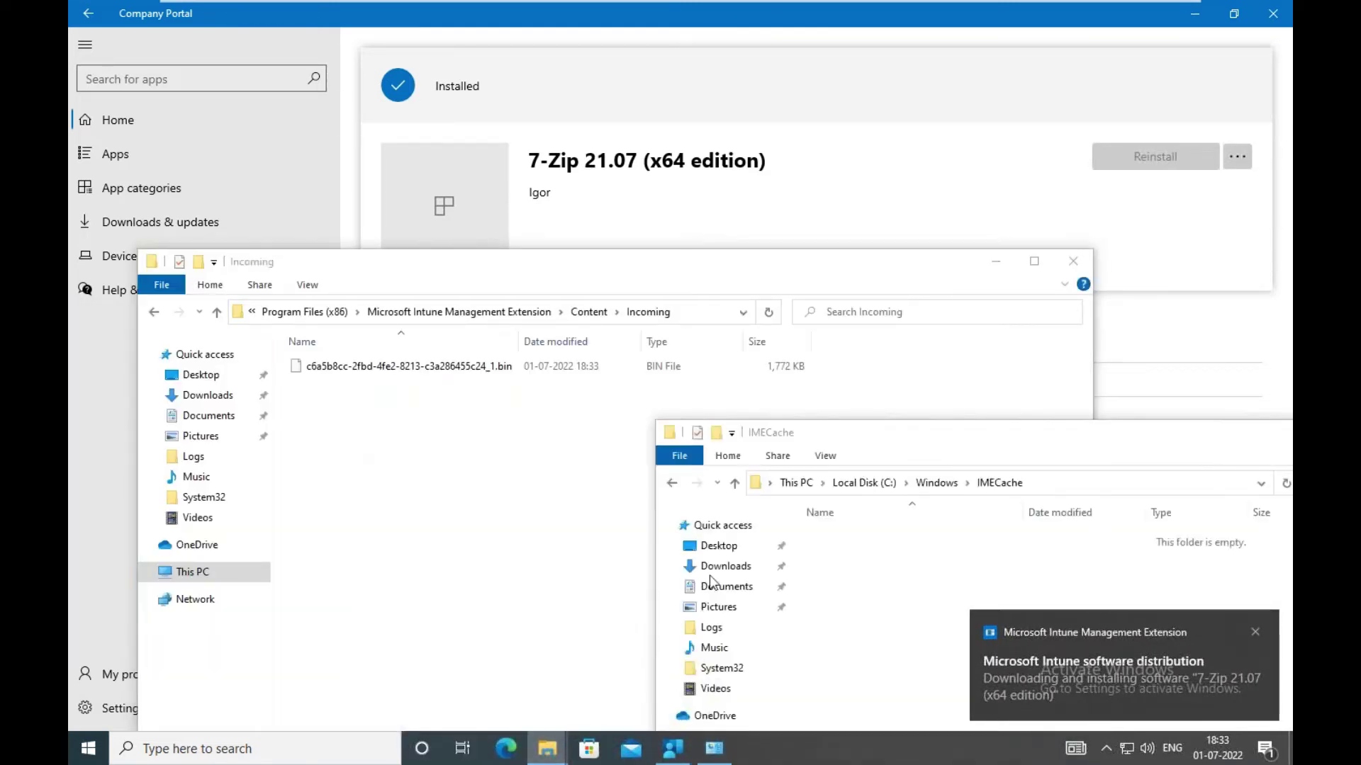
{"action": "left_click", "coordinate": [418, 369]}
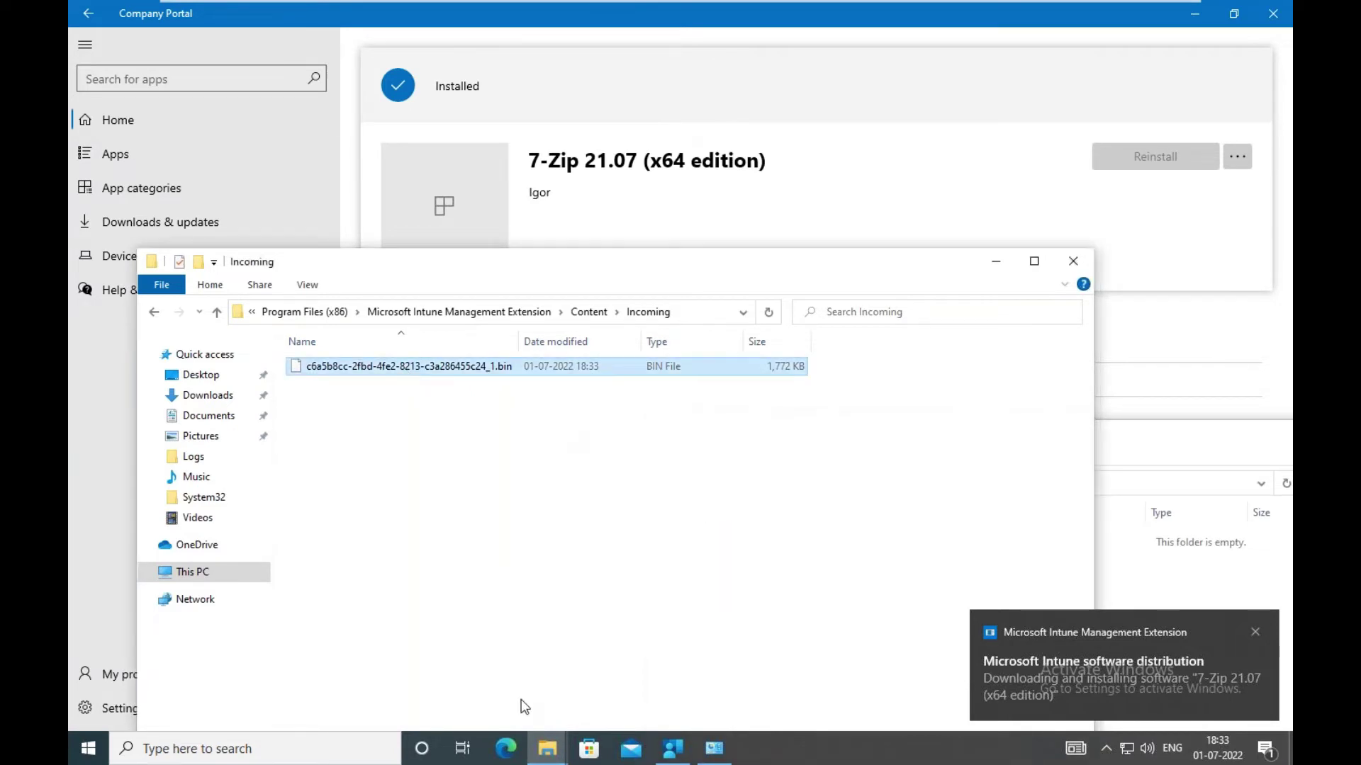
{"action": "left_click", "coordinate": [548, 748]}
{"action": "left_click", "coordinate": [681, 696]}
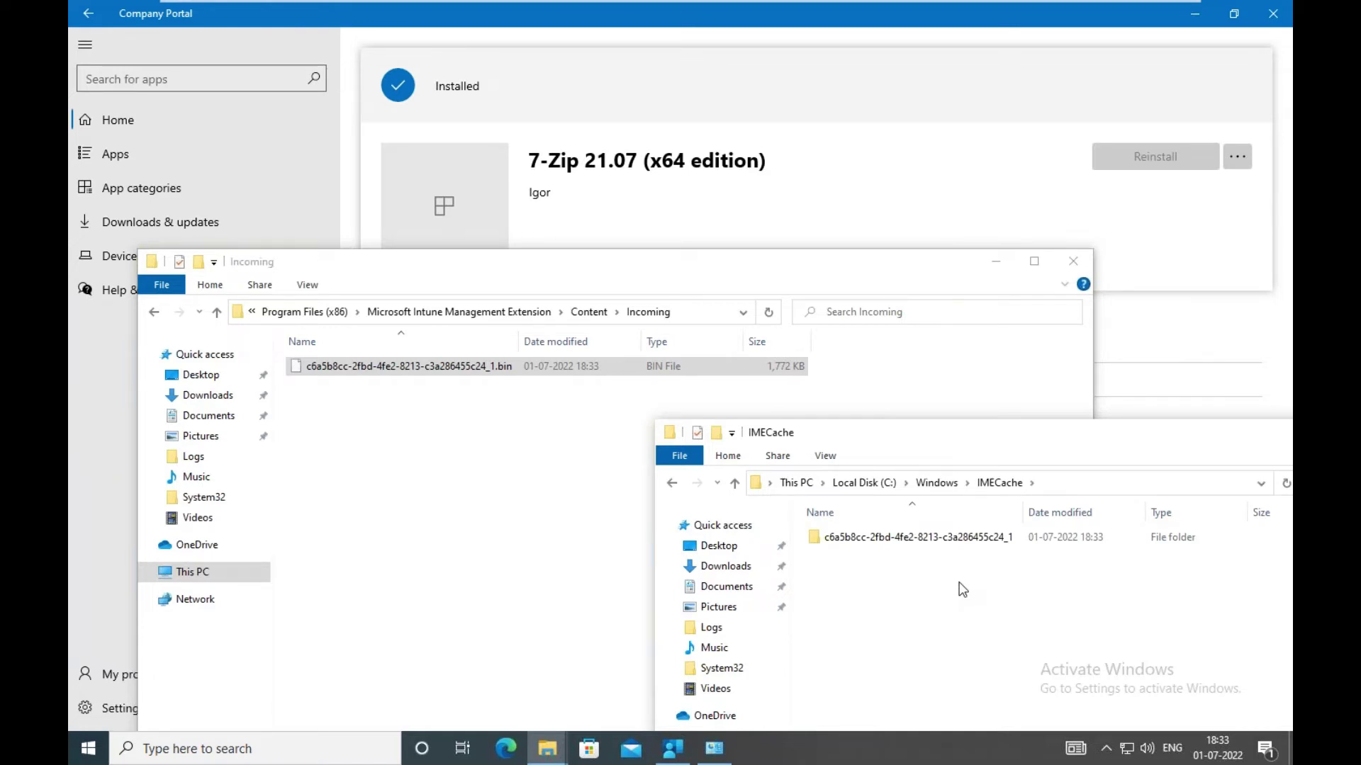
- Try to open the c6a5b8cc-2fbd-4fe2-8213-c3a286455c24_1 folder in IMECache, accepting permanent access to it
{"action": "left_click", "coordinate": [946, 540]}
{"action": "double_click", "coordinate": [946, 540]}
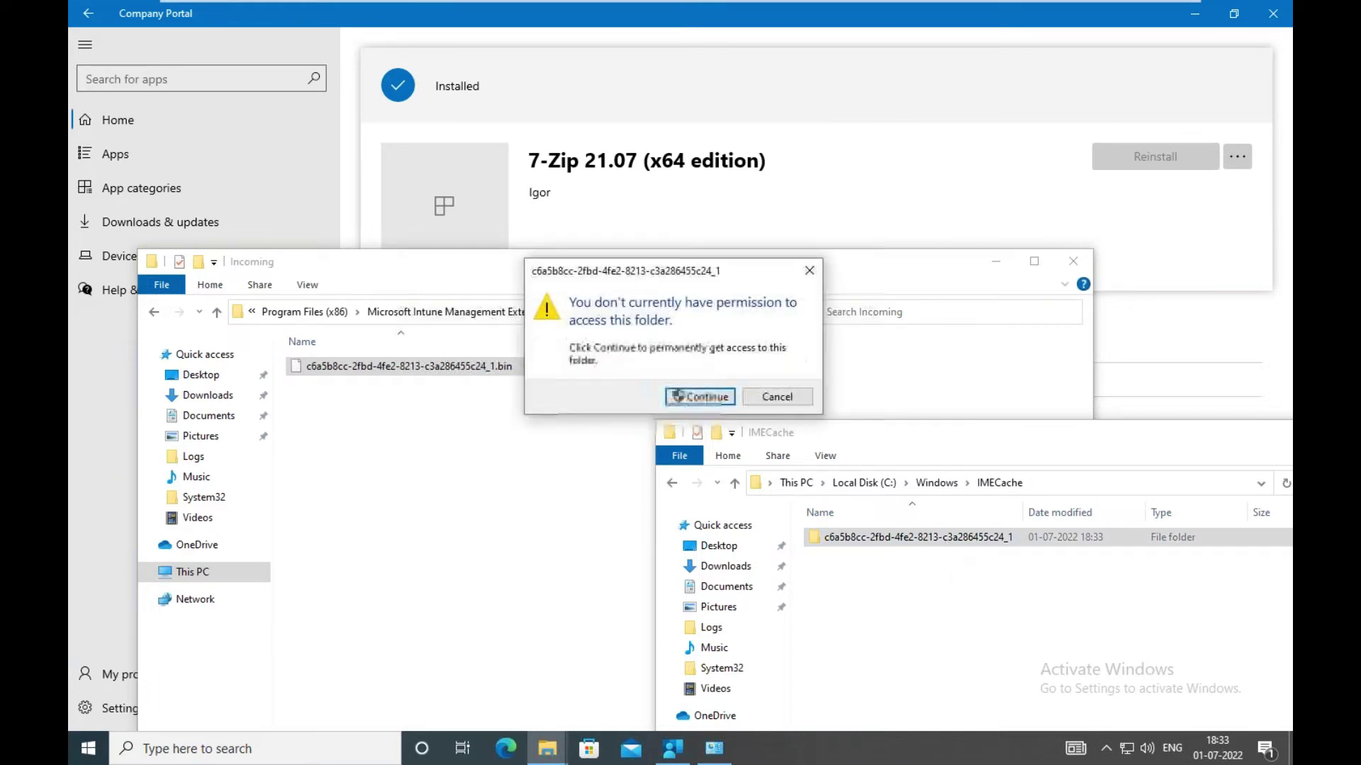
{"action": "left_click", "coordinate": [706, 395]}
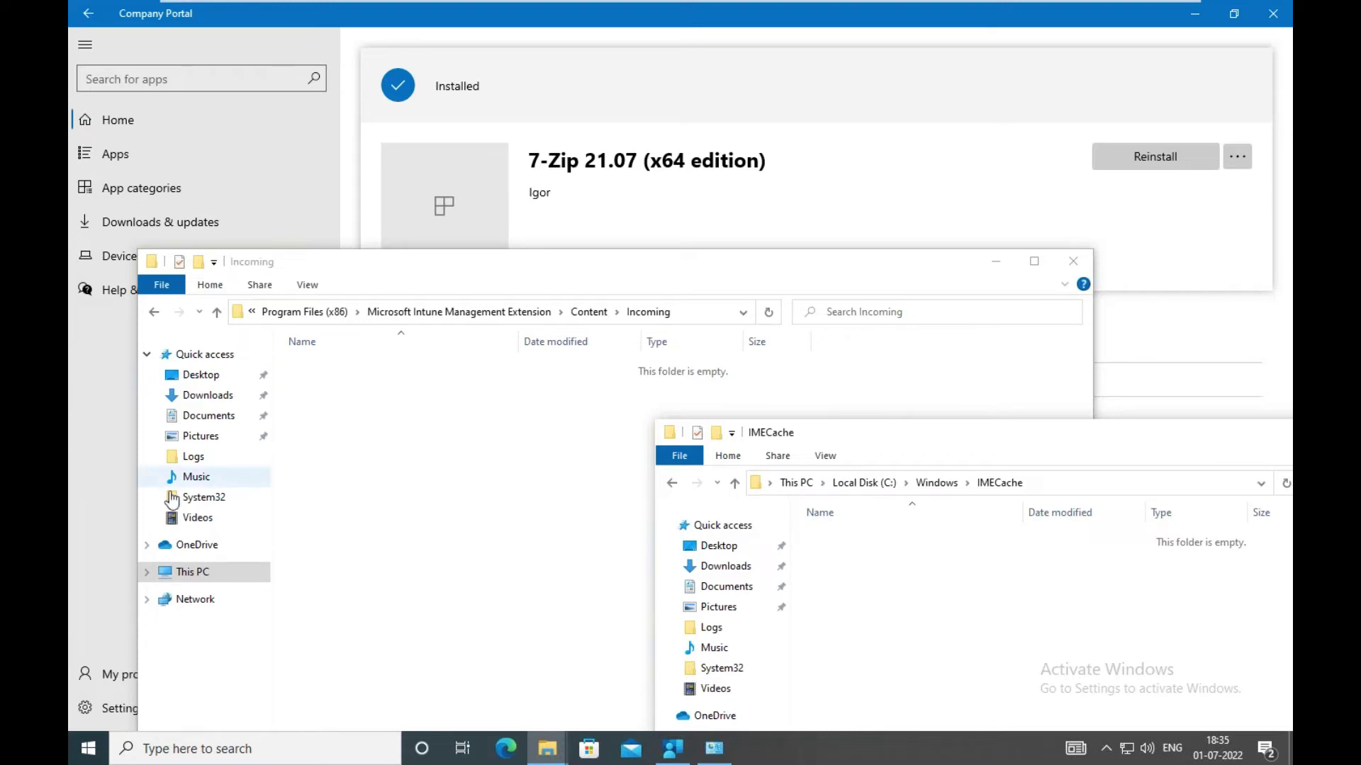
- Refresh the installed programs list in Programs and Features and select 7-Zip 21.07 (x64 edition)
{"action": "left_click", "coordinate": [714, 748]}
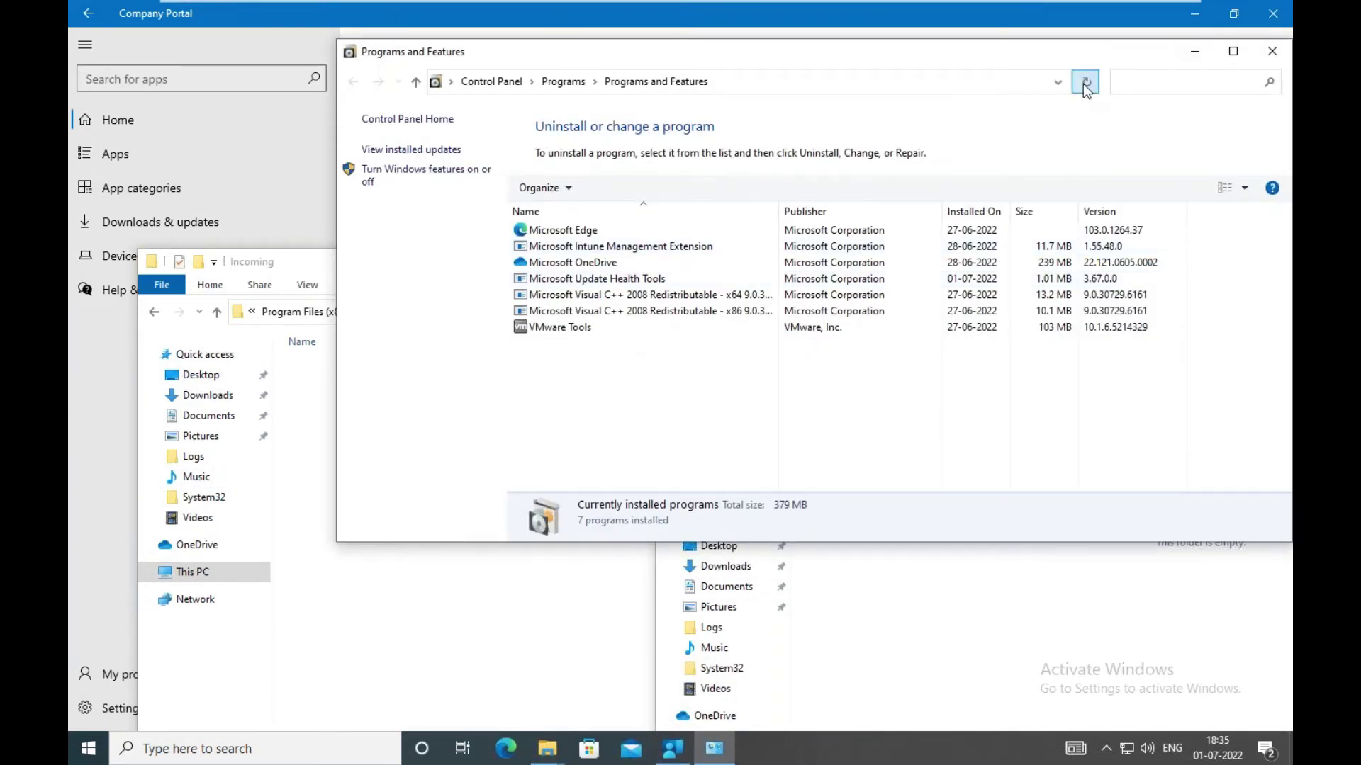
{"action": "left_click", "coordinate": [1085, 84]}
{"action": "left_click", "coordinate": [587, 231]}
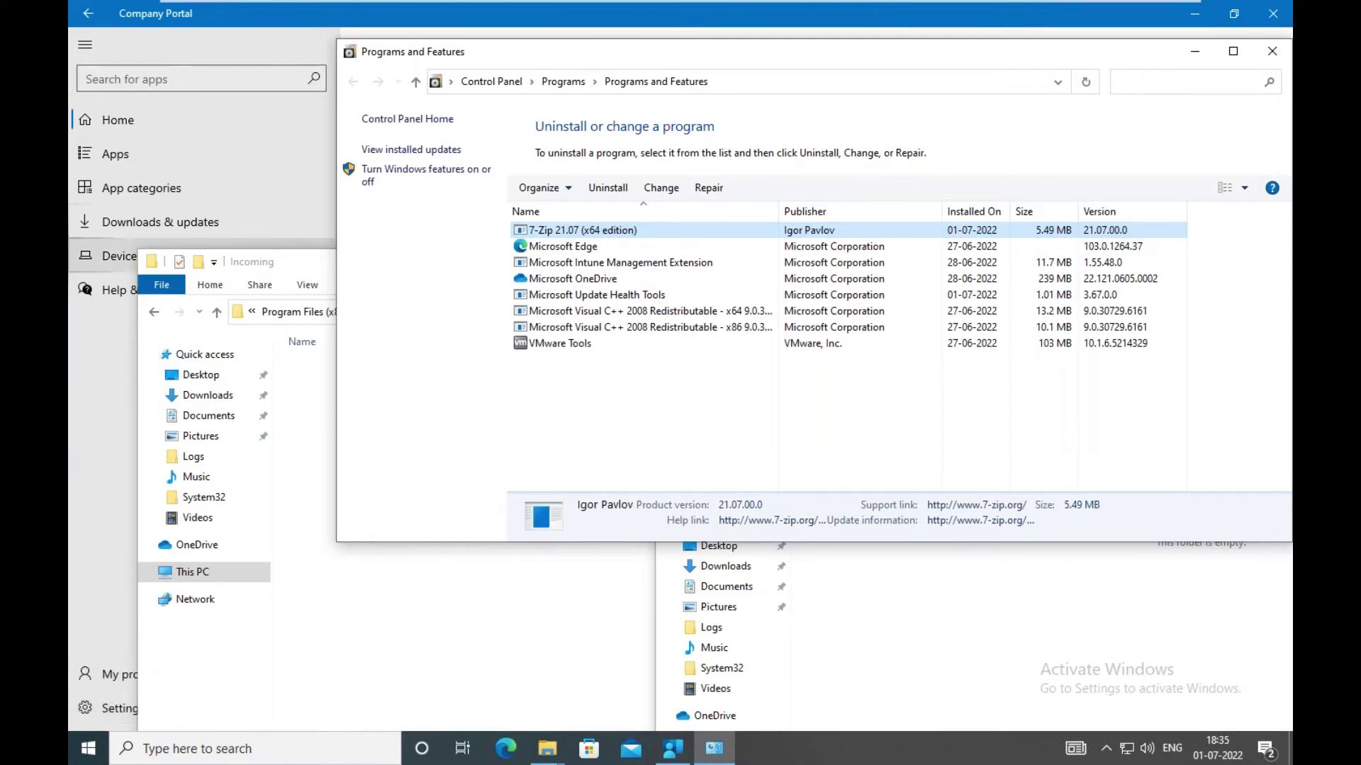
- Look through the virtual machine's Start menu app list for 7-Zip and close it
{"action": "mouse_move", "coordinate": [680, 2]}
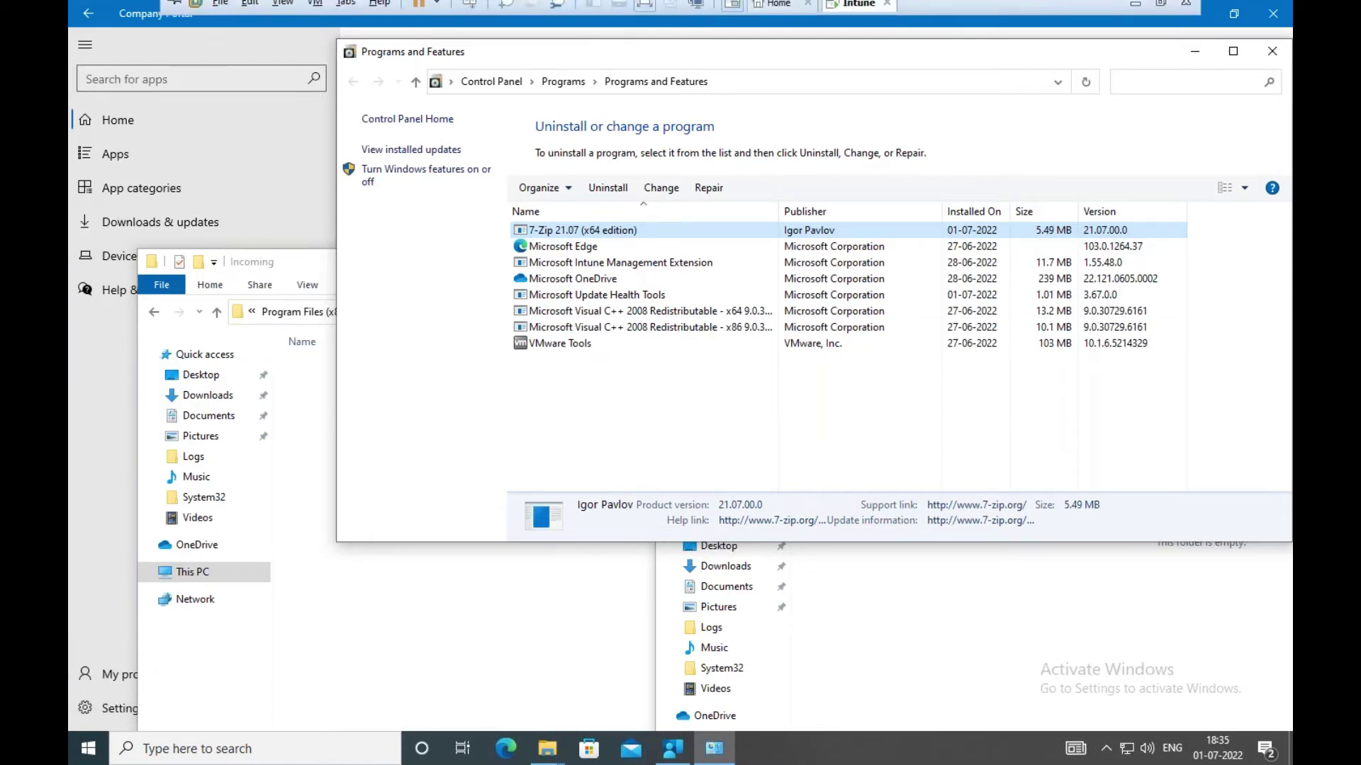
{"action": "left_click", "coordinate": [170, 748]}
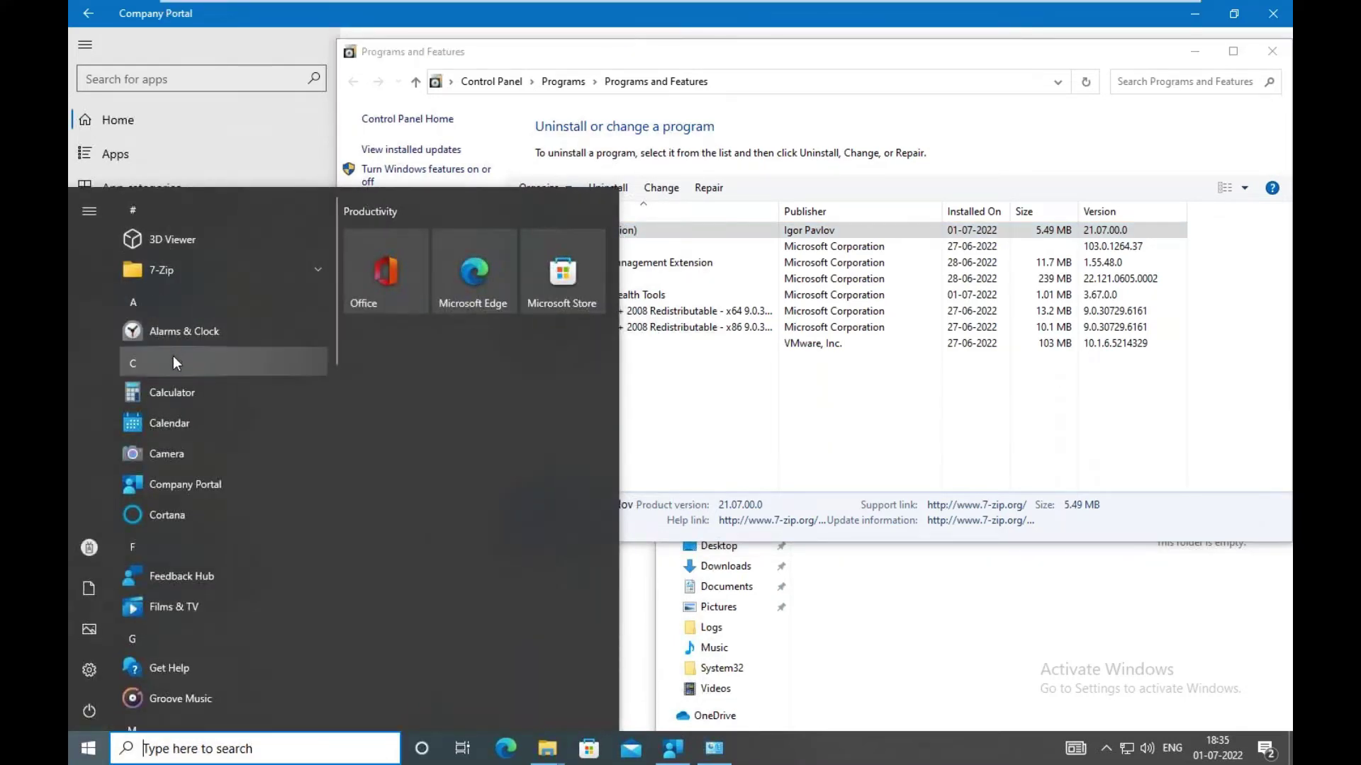
{"action": "scroll", "coordinate": [198, 423], "scroll_direction": "down", "scroll_amount": 2}
{"action": "scroll", "coordinate": [199, 427], "scroll_direction": "down", "scroll_amount": 5}
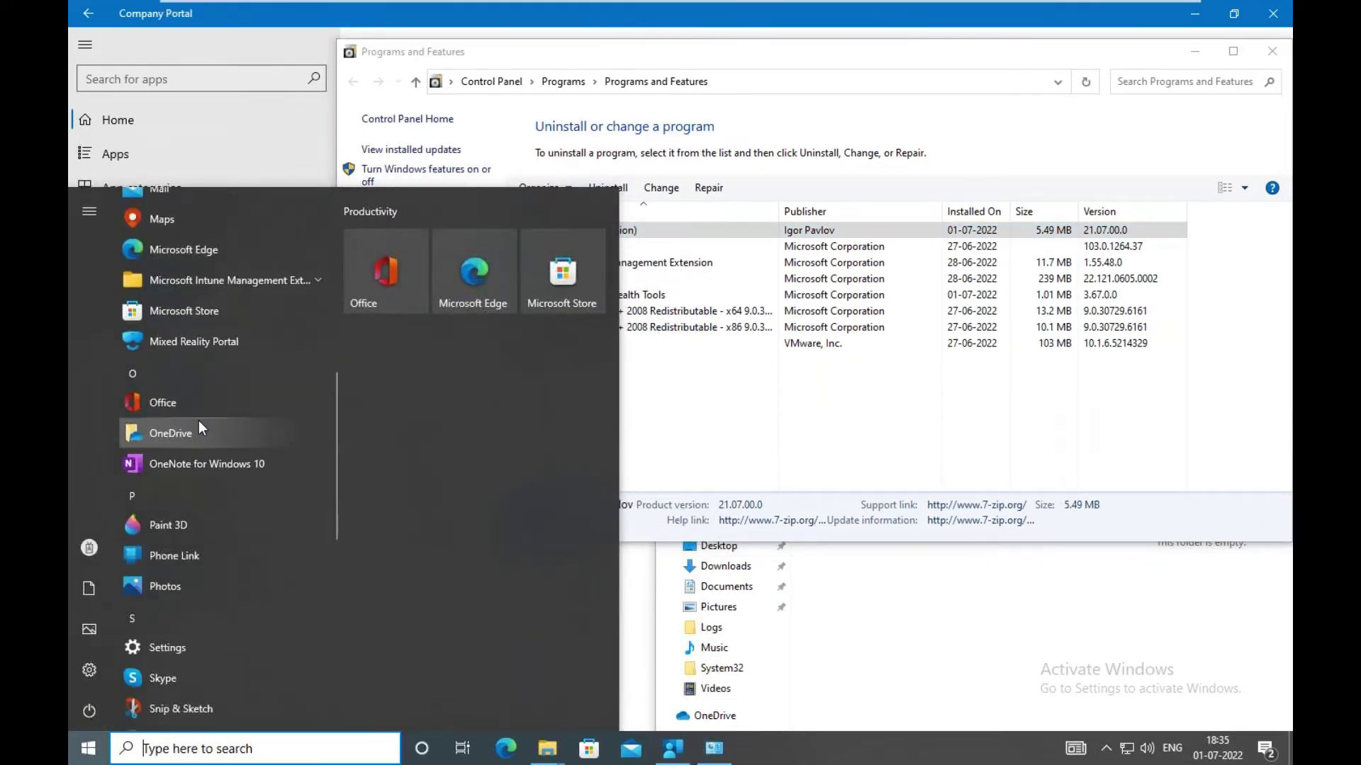
{"action": "scroll", "coordinate": [198, 420], "scroll_direction": "down", "scroll_amount": 5}
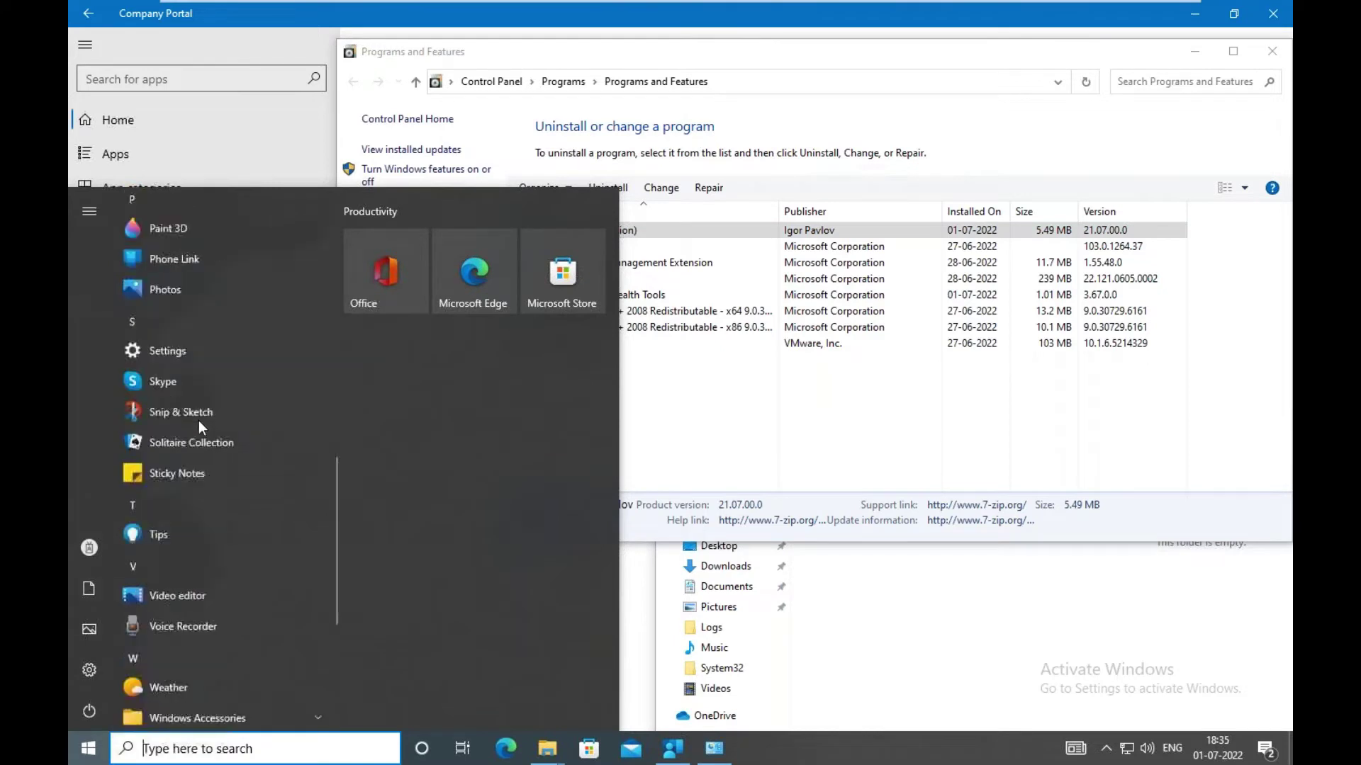
{"action": "left_click", "coordinate": [933, 417]}
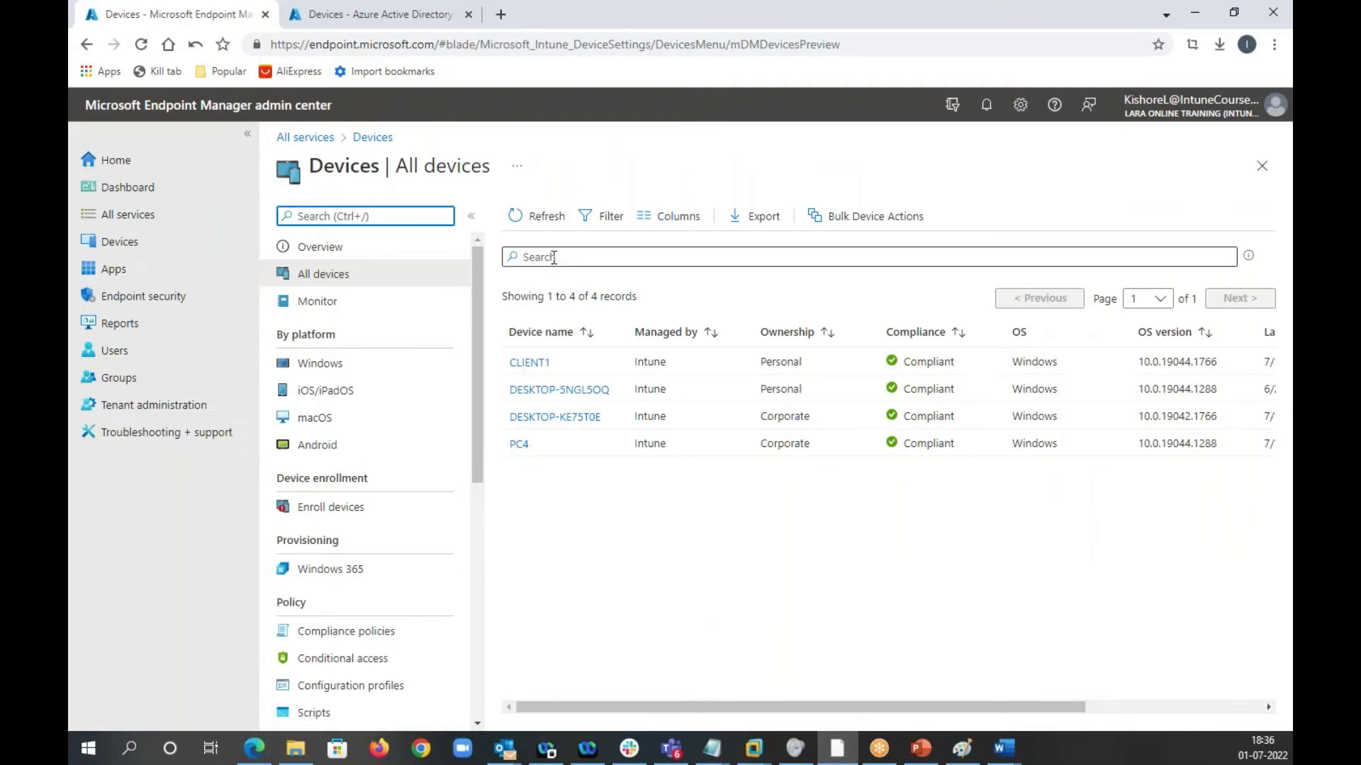
- Open 7-Zip 21.07 (x64 edition) from all apps in Microsoft Endpoint Manager and review its device and user installation status
{"action": "left_click", "coordinate": [152, 267]}
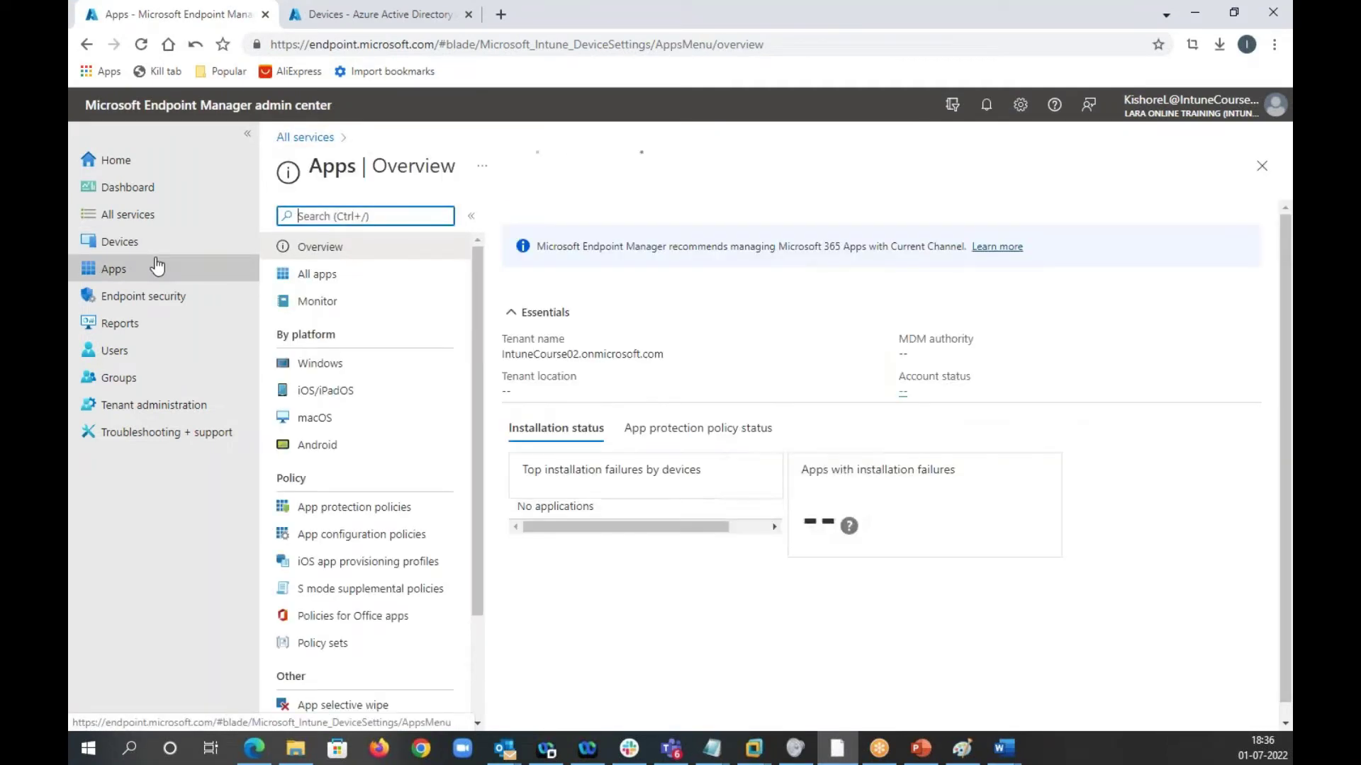
{"action": "left_click", "coordinate": [335, 281]}
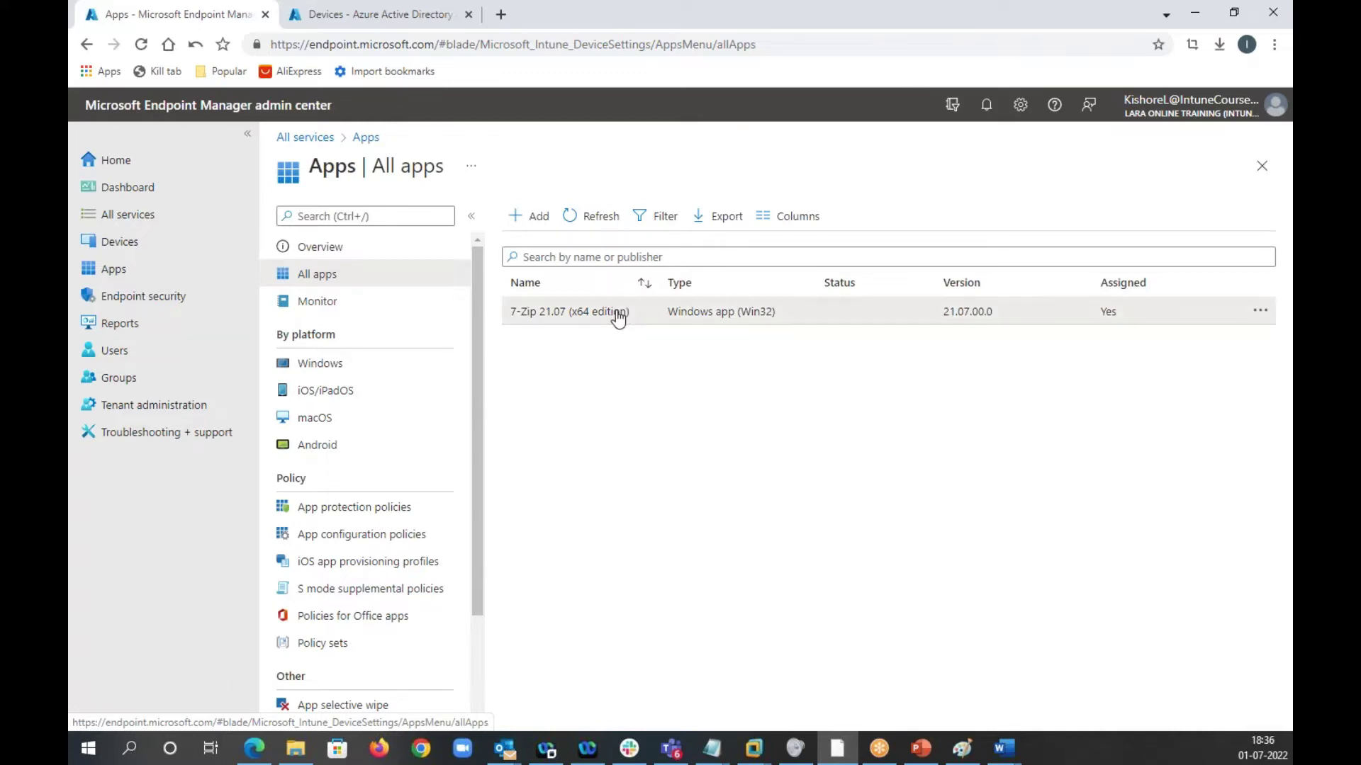
{"action": "left_click", "coordinate": [616, 315]}
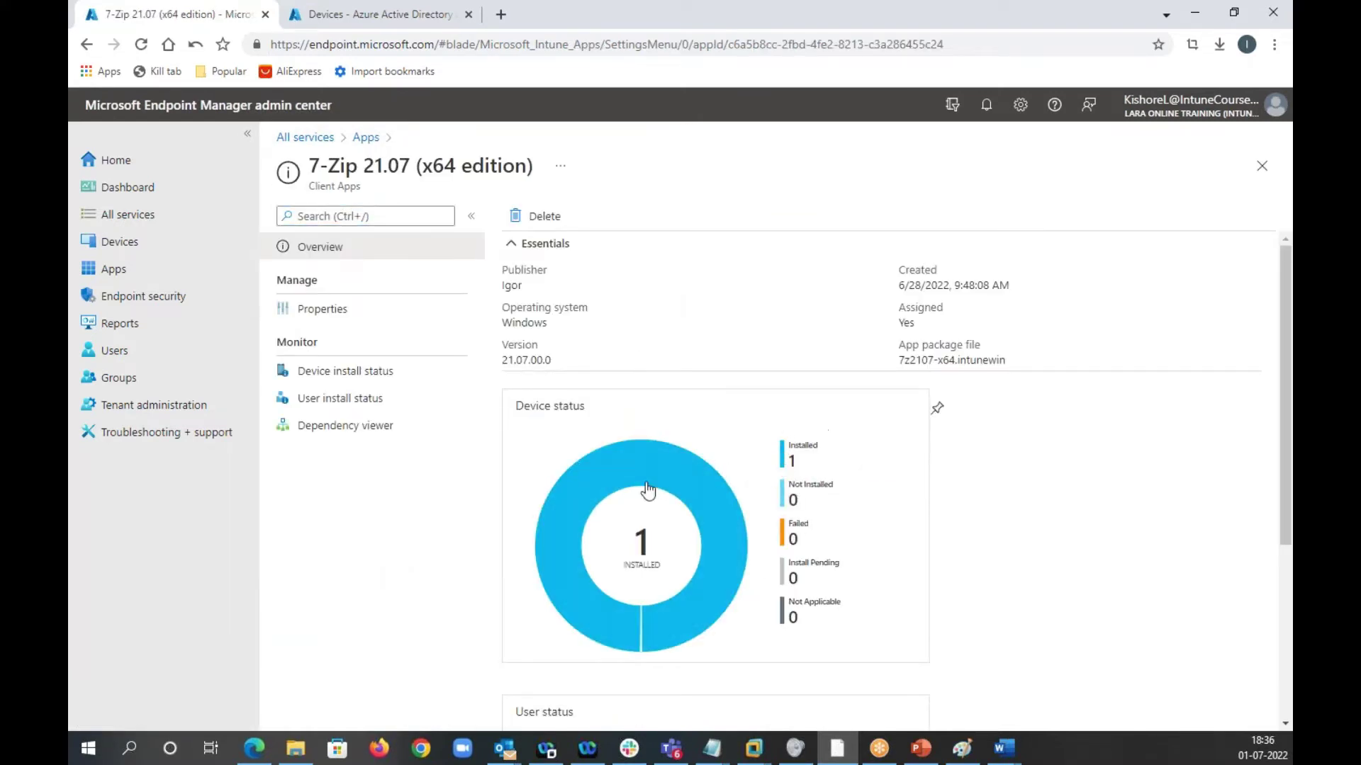
{"action": "scroll", "coordinate": [791, 499], "scroll_direction": "down", "scroll_amount": 4}
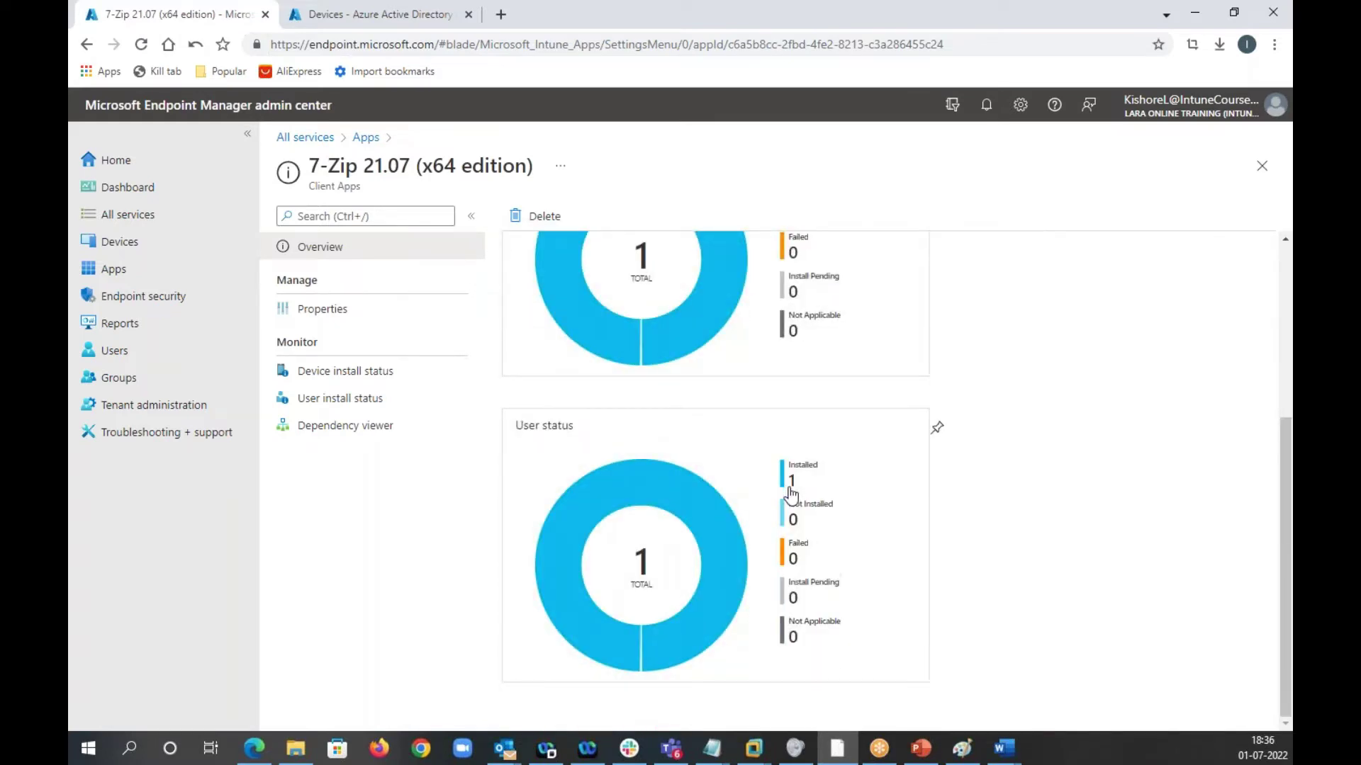
{"action": "scroll", "coordinate": [792, 494], "scroll_direction": "up", "scroll_amount": 4}
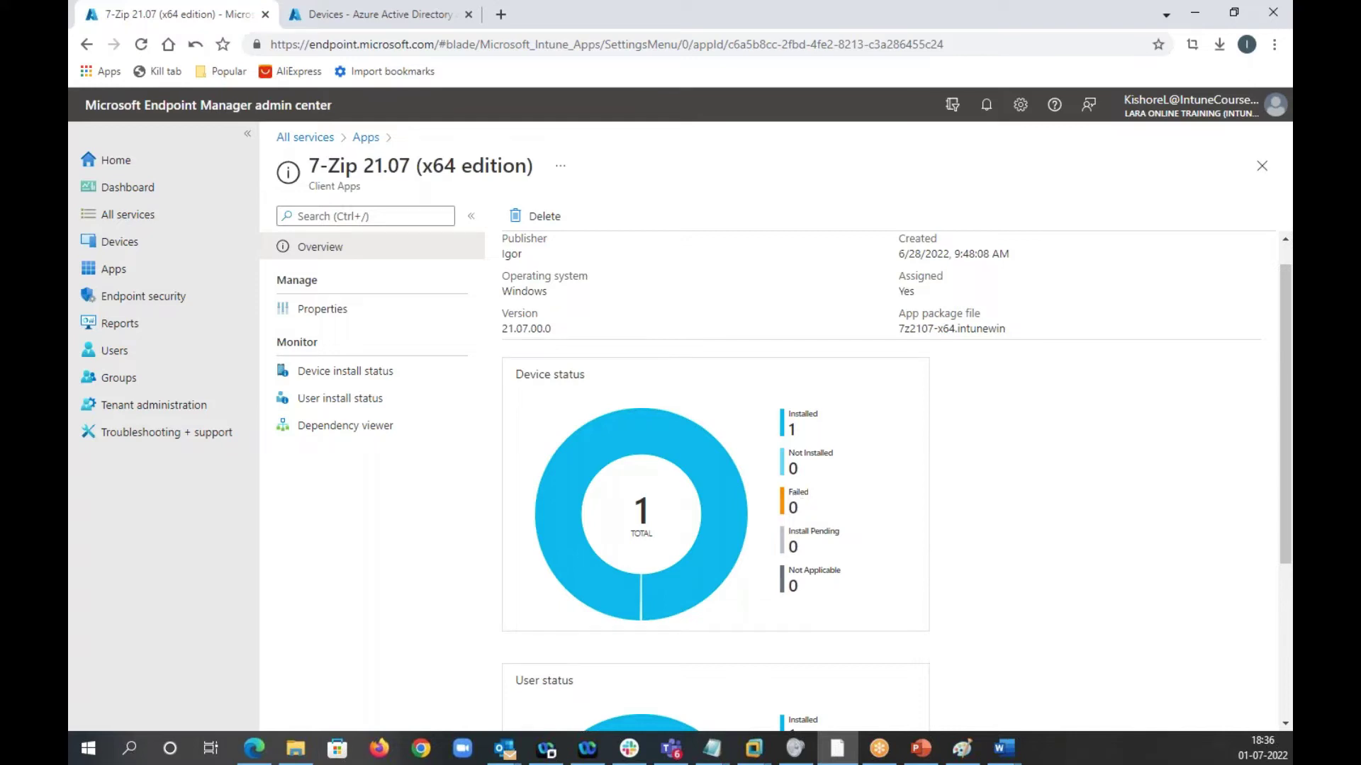
- Switch back to the virtual machine and bring the Incoming File Explorer window to the front
{"action": "key", "text": "alt+Tab"}
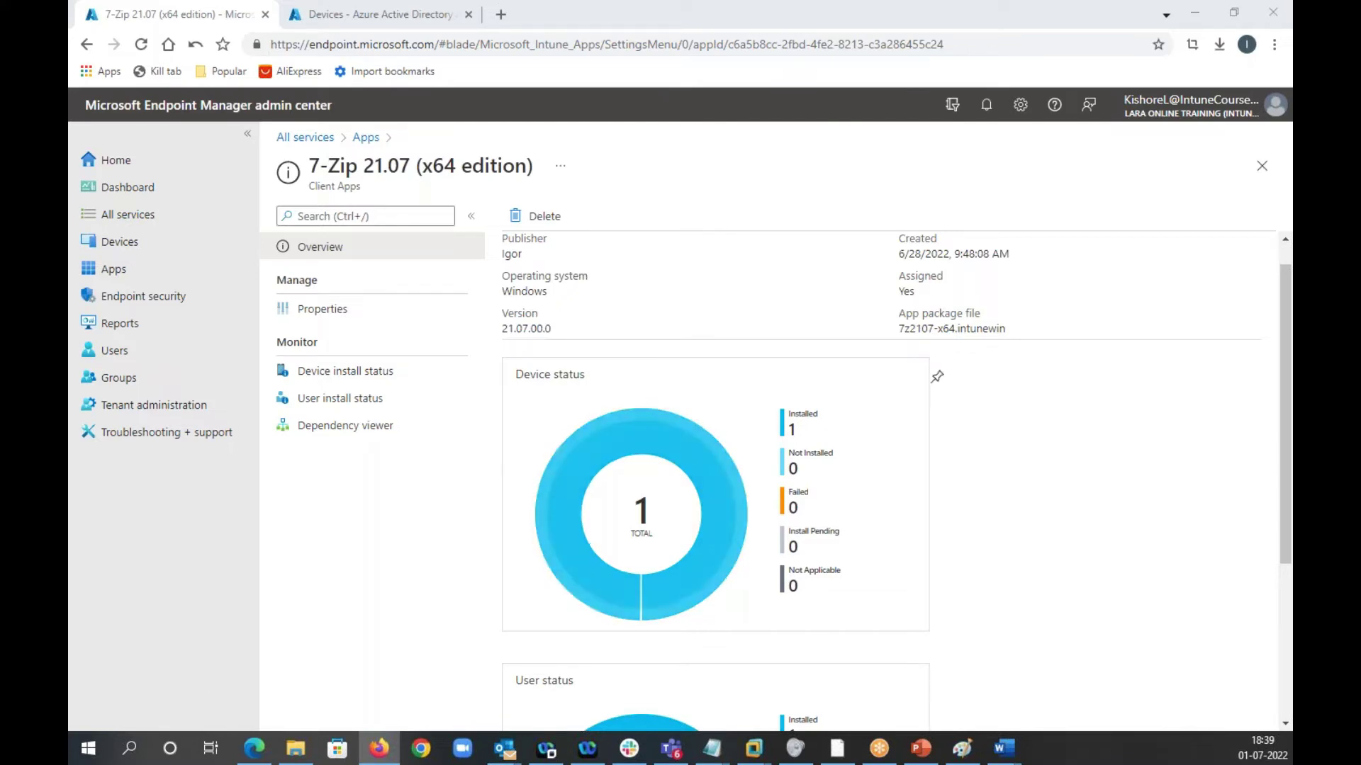
{"action": "mouse_move", "coordinate": [755, 748]}
{"action": "left_click", "coordinate": [805, 645]}
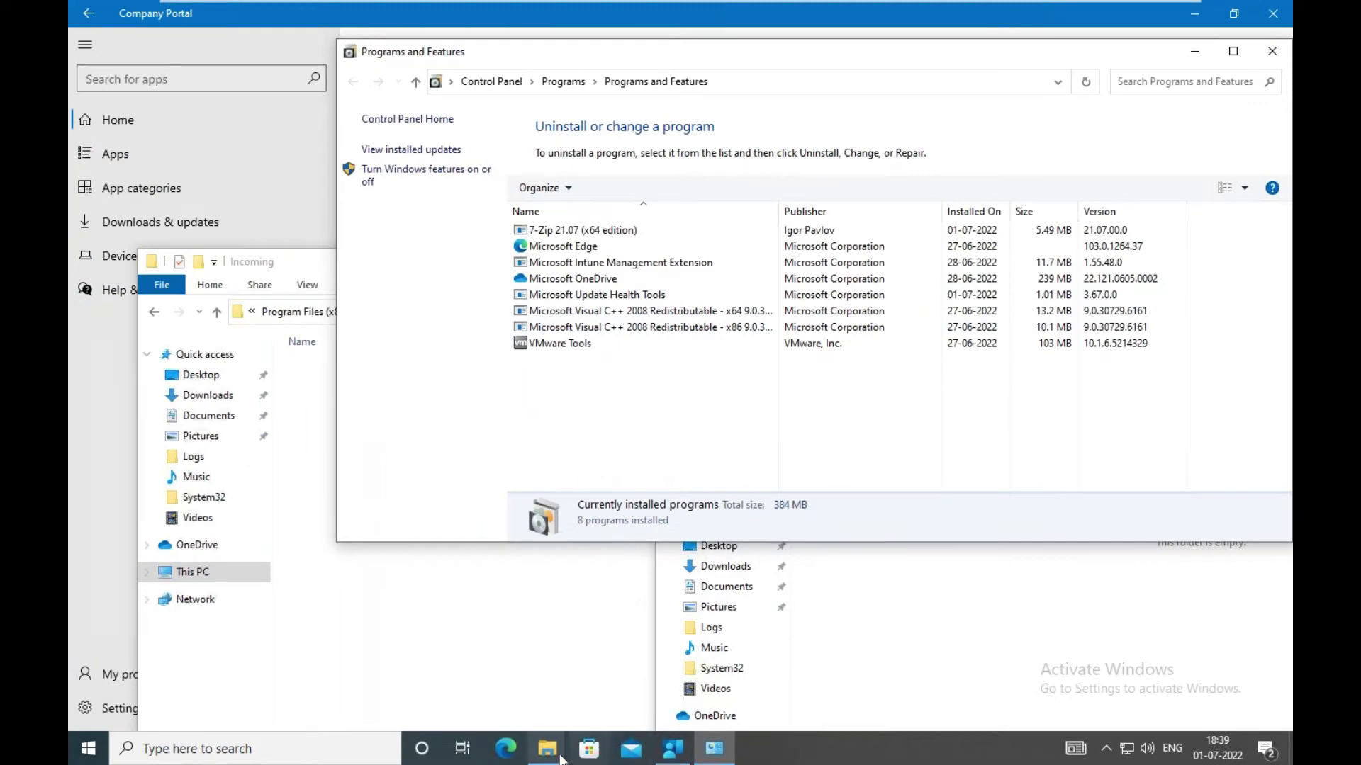
{"action": "mouse_move", "coordinate": [547, 748]}
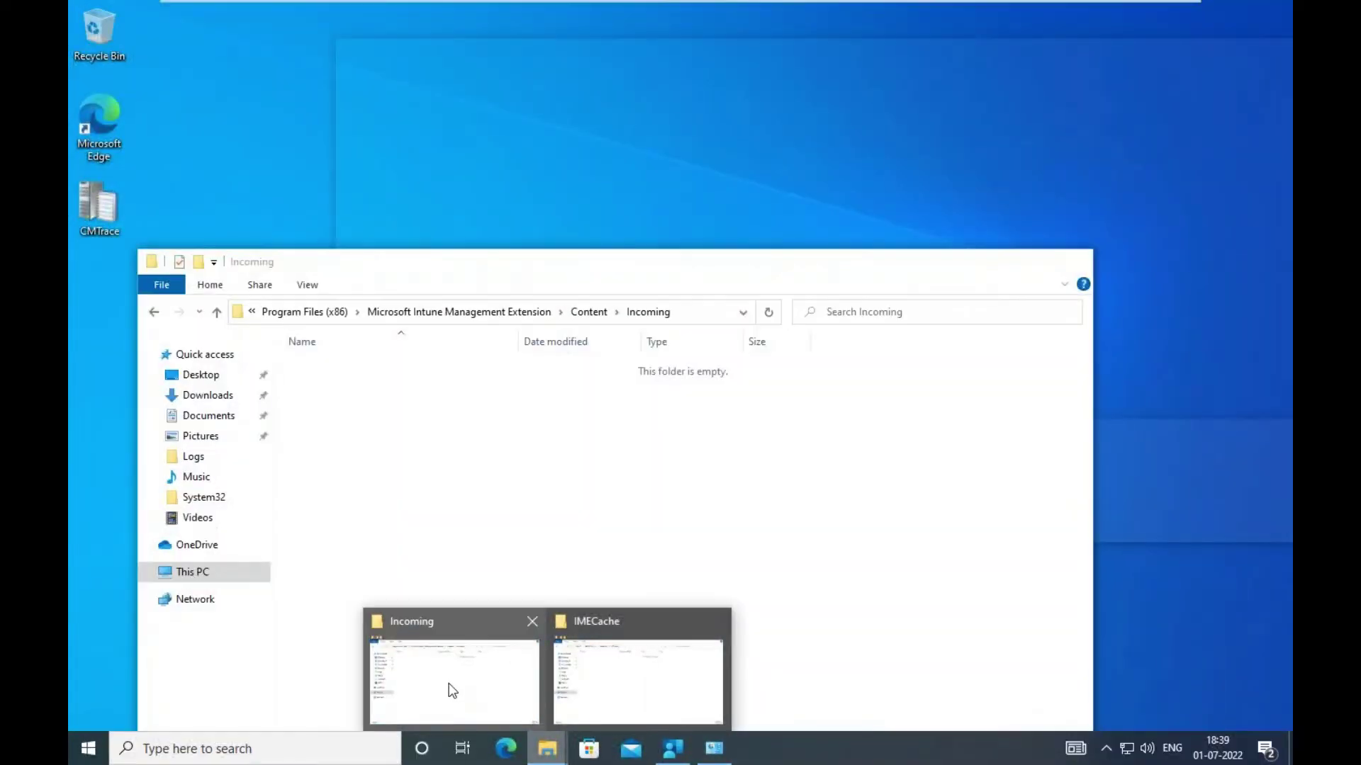
{"action": "left_click", "coordinate": [452, 690]}
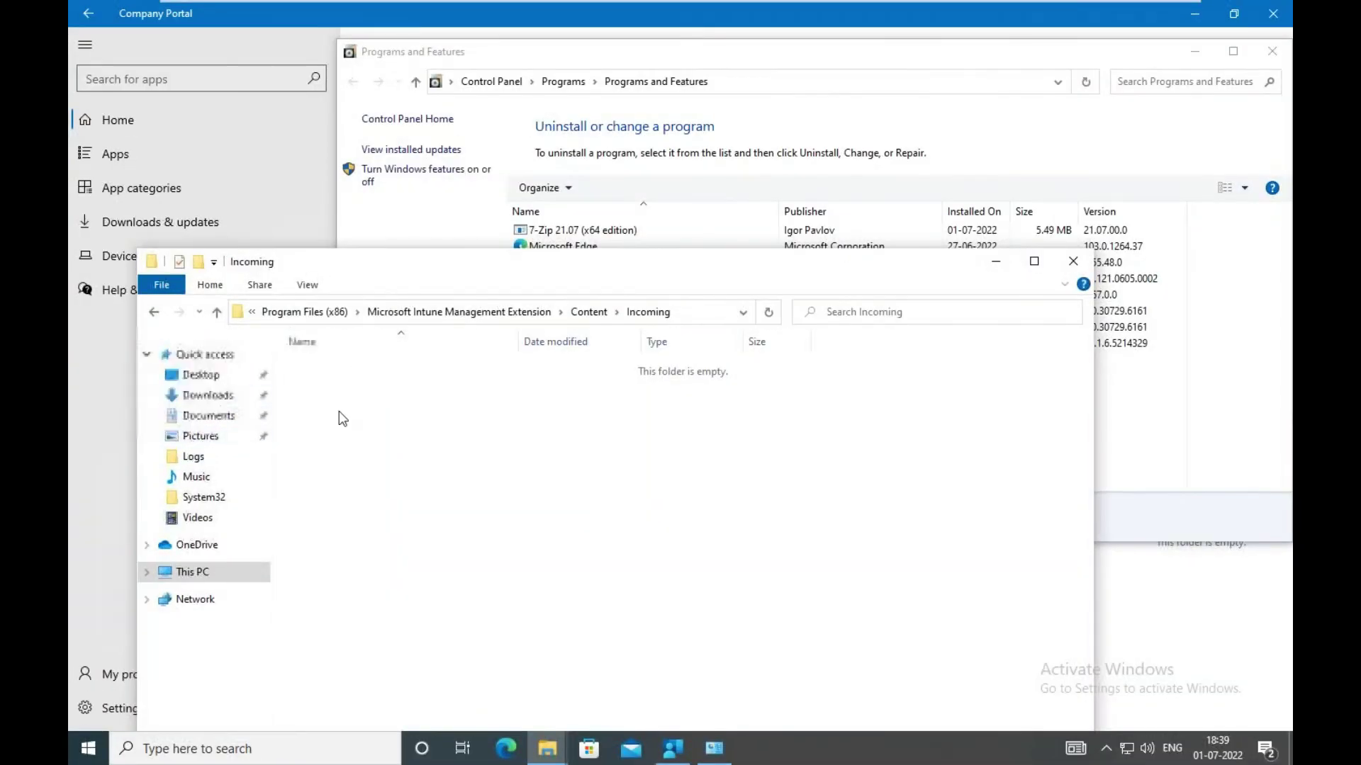
- Navigate from %programdata% to the Microsoft\IntuneManagementExtension\Logs folder in the Incoming File Explorer window
{"action": "left_click", "coordinate": [686, 312]}
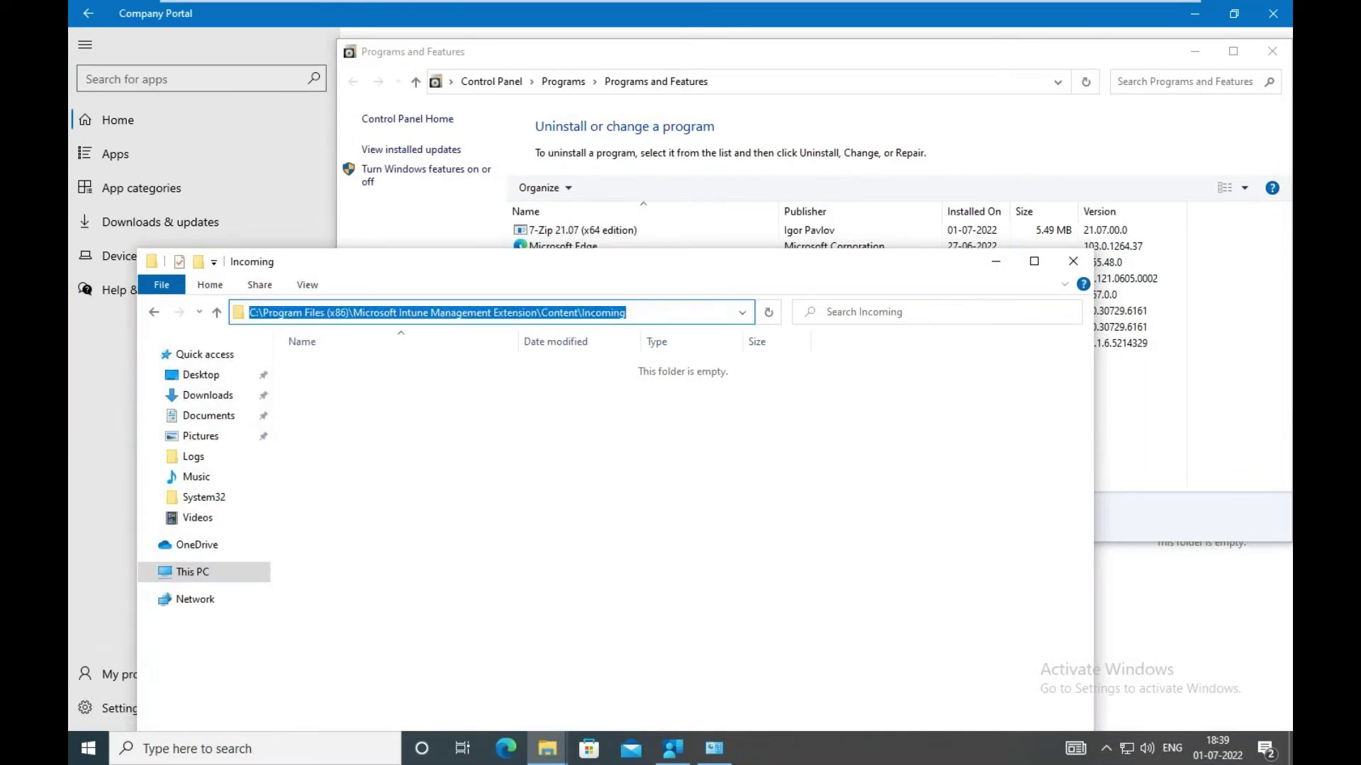
{"action": "type", "text": "%rp"}
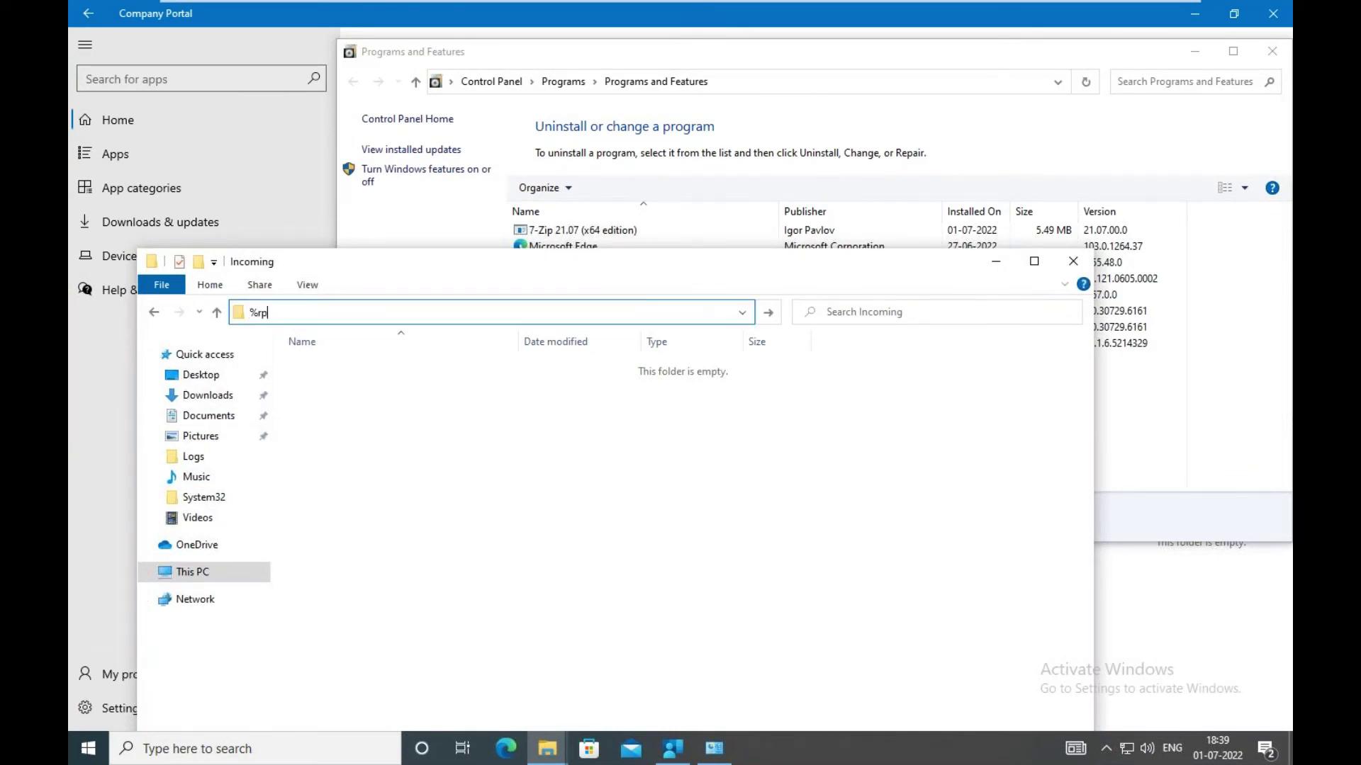
{"action": "key", "text": "BackSpace"}
{"action": "key", "text": "BackSpace"}
{"action": "type", "text": "programdata%"}
{"action": "key", "text": "Return"}
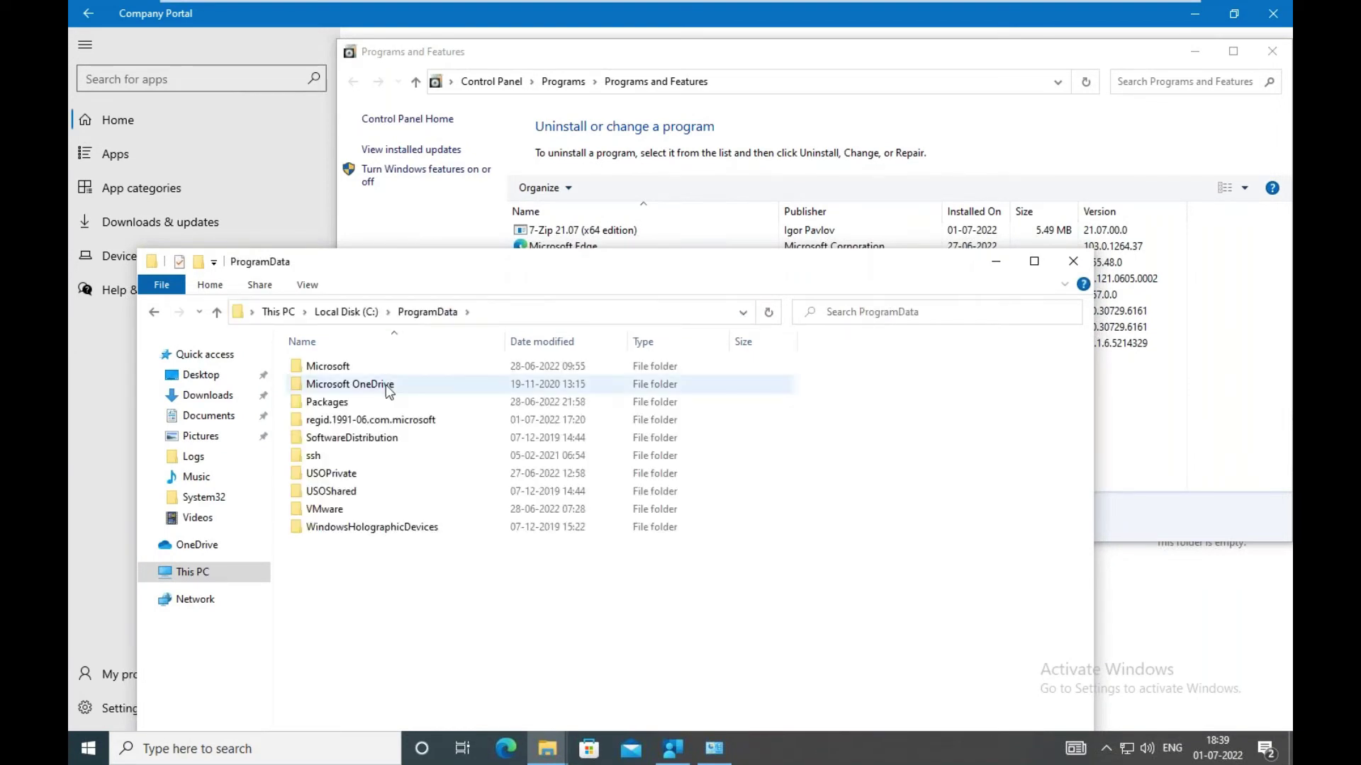
{"action": "double_click", "coordinate": [368, 365]}
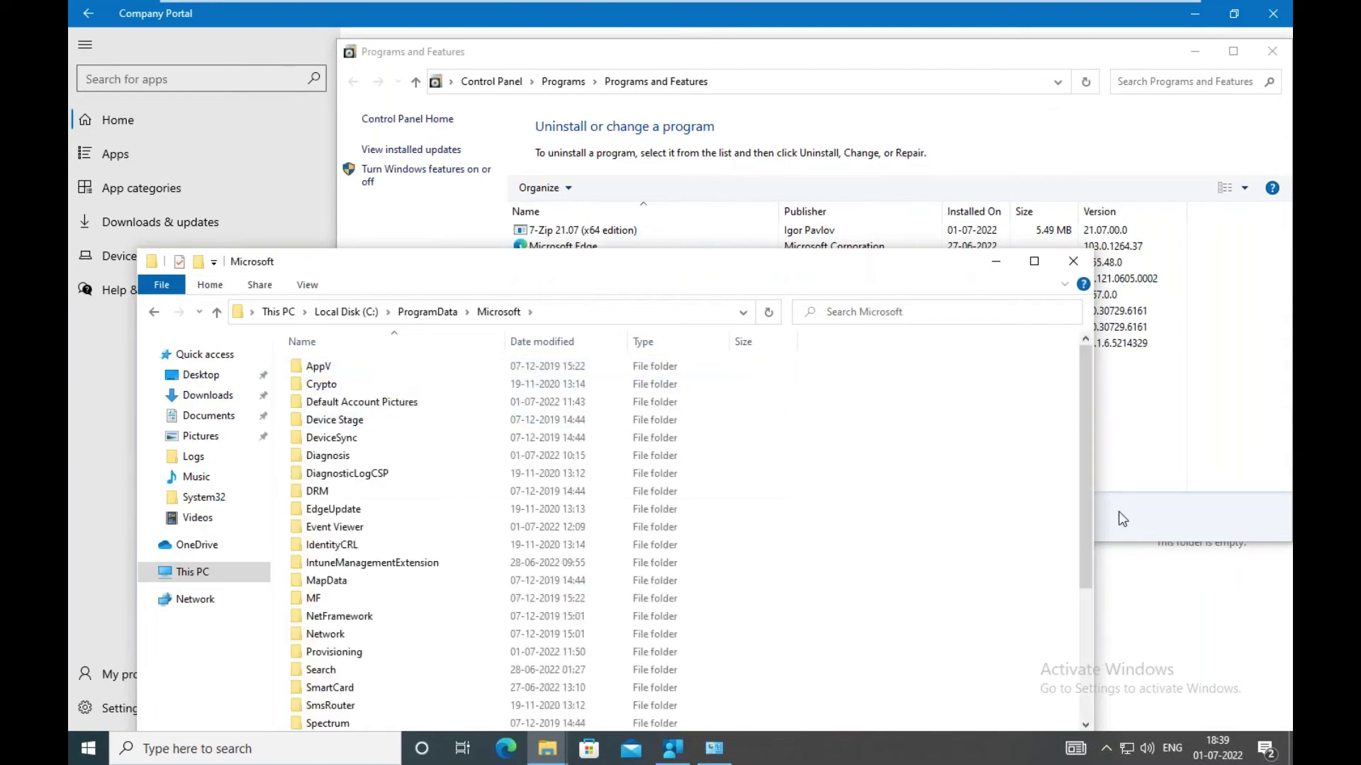
{"action": "double_click", "coordinate": [372, 563]}
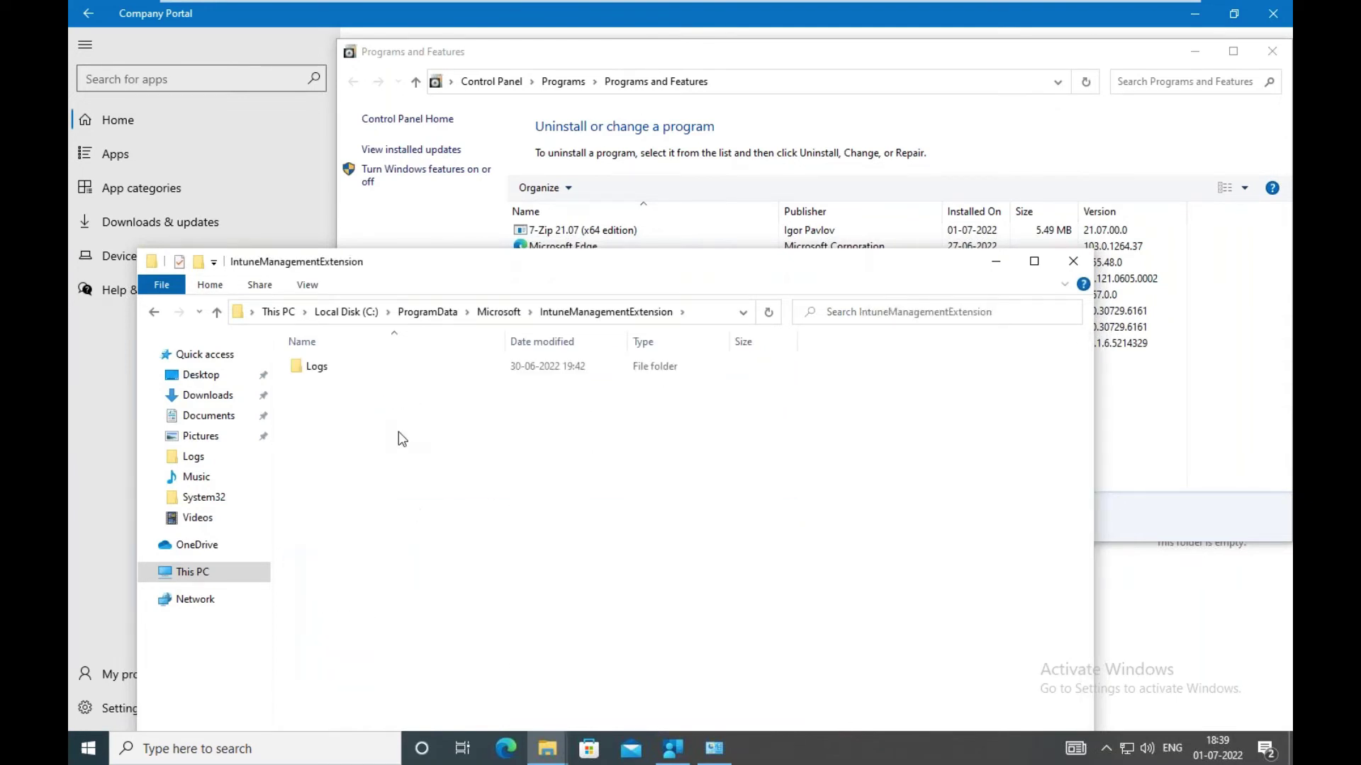
{"action": "double_click", "coordinate": [335, 368]}
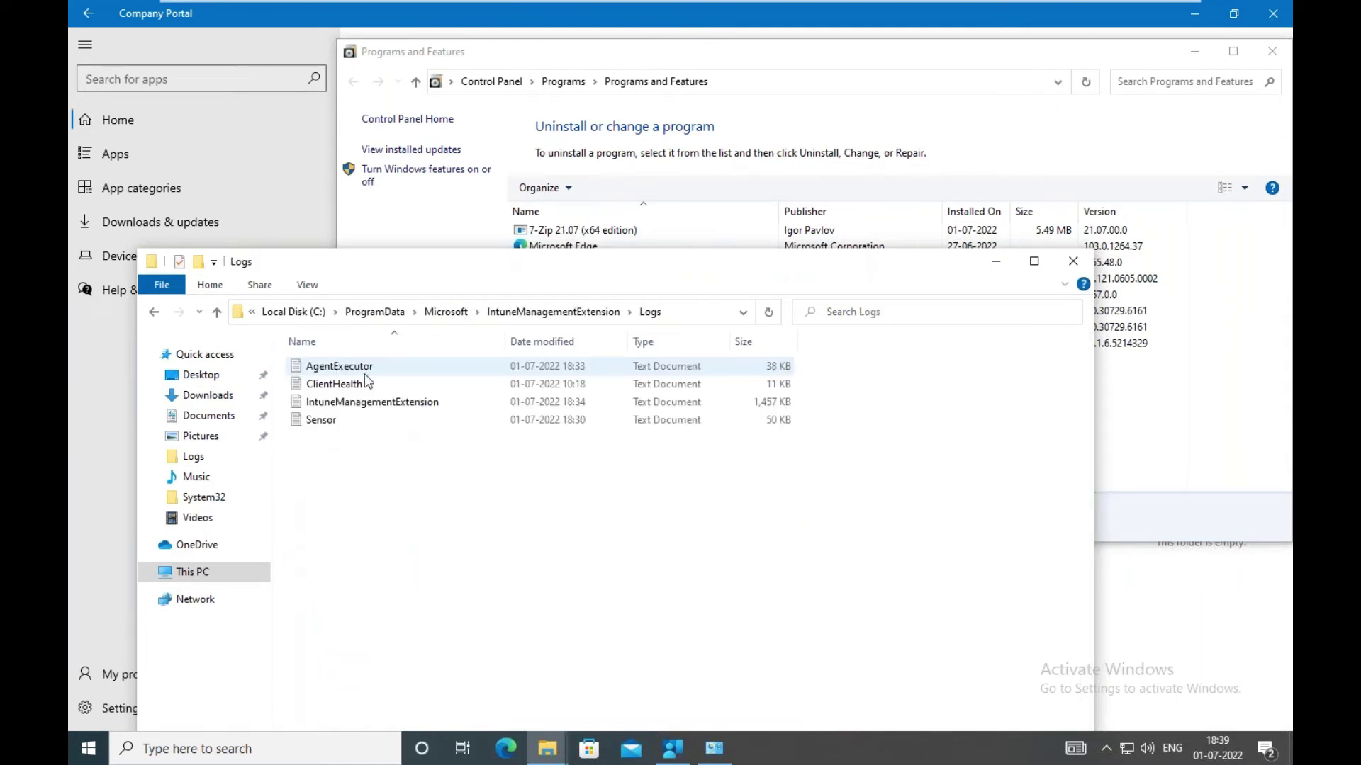
- Open the IntuneManagementExtension log file with the Configuration Manager Trace Log Tool
{"action": "left_click", "coordinate": [351, 401]}
{"action": "right_click", "coordinate": [350, 399]}
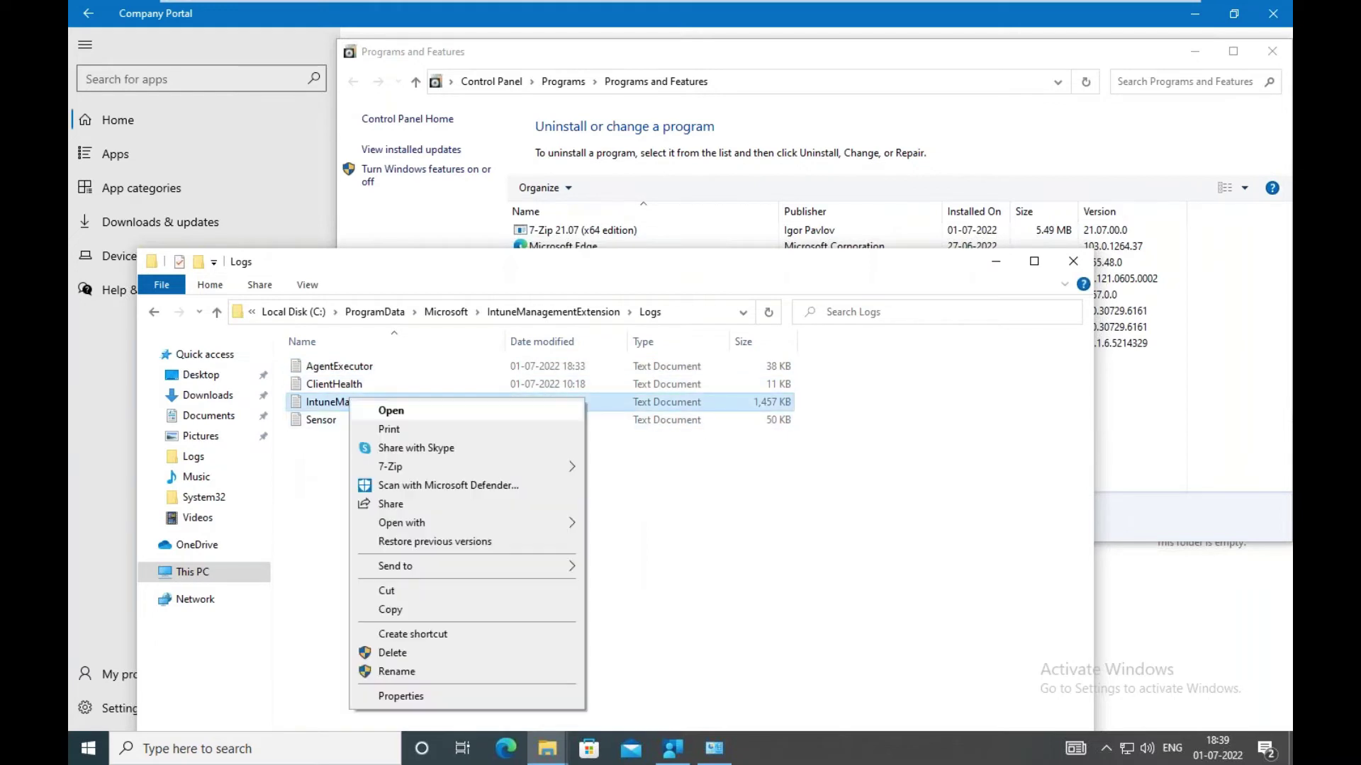
{"action": "mouse_move", "coordinate": [402, 525]}
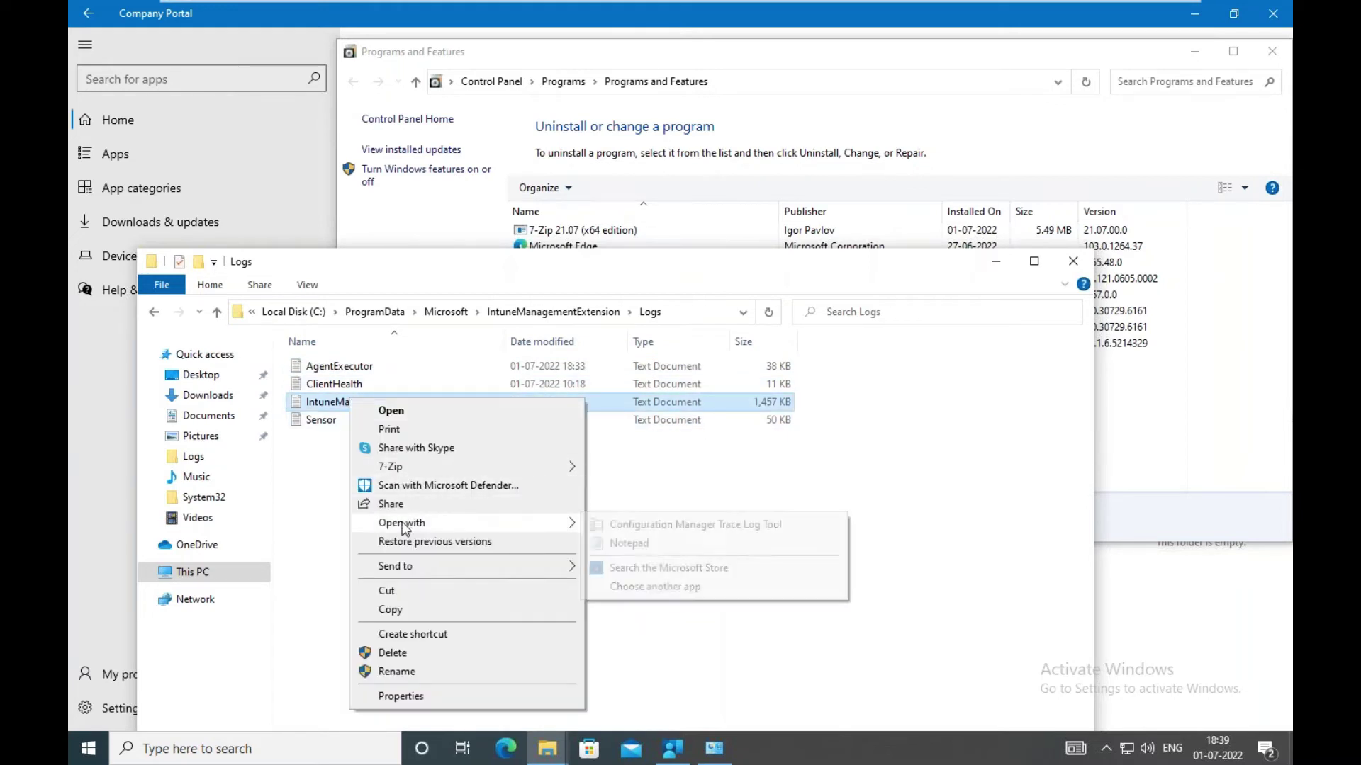
{"action": "left_click", "coordinate": [648, 525]}
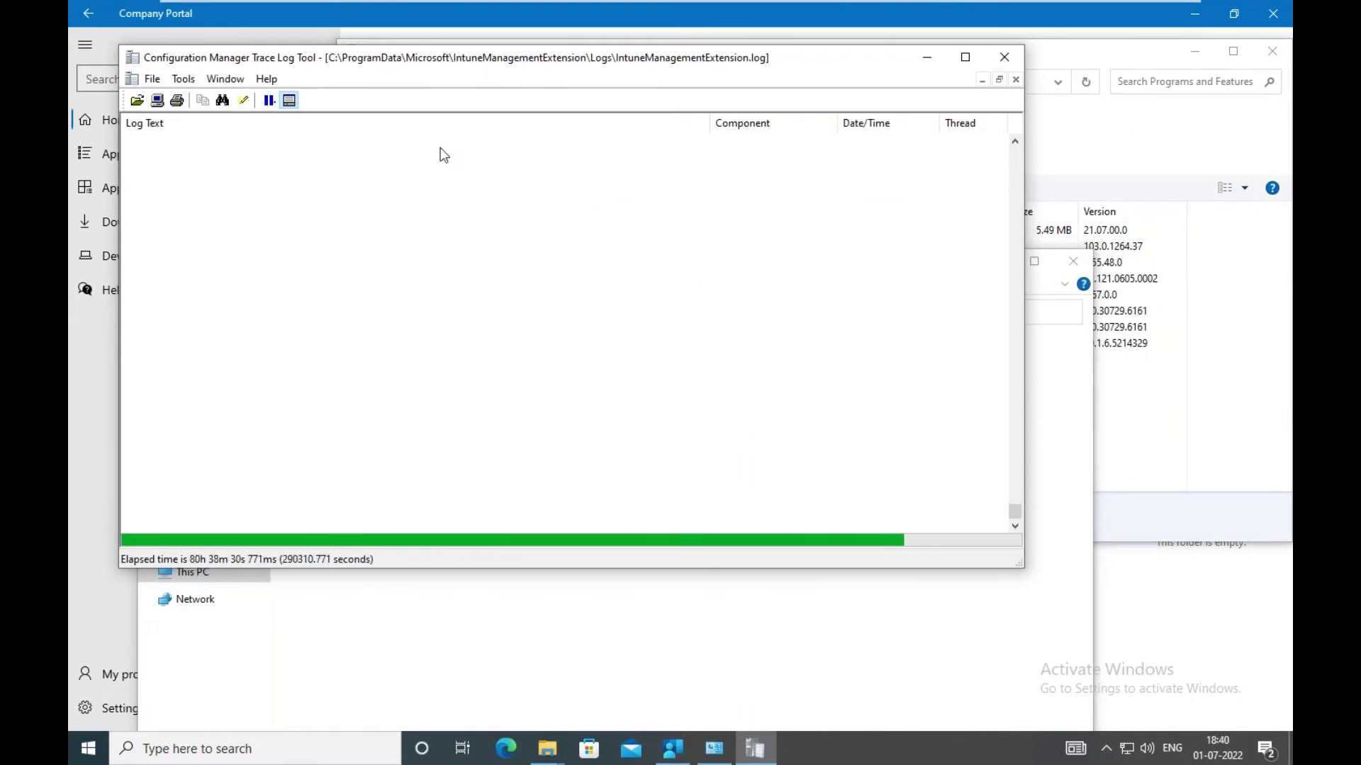
- Search the IntuneManagementExtension log upward for [win32]
{"action": "left_click", "coordinate": [326, 258]}
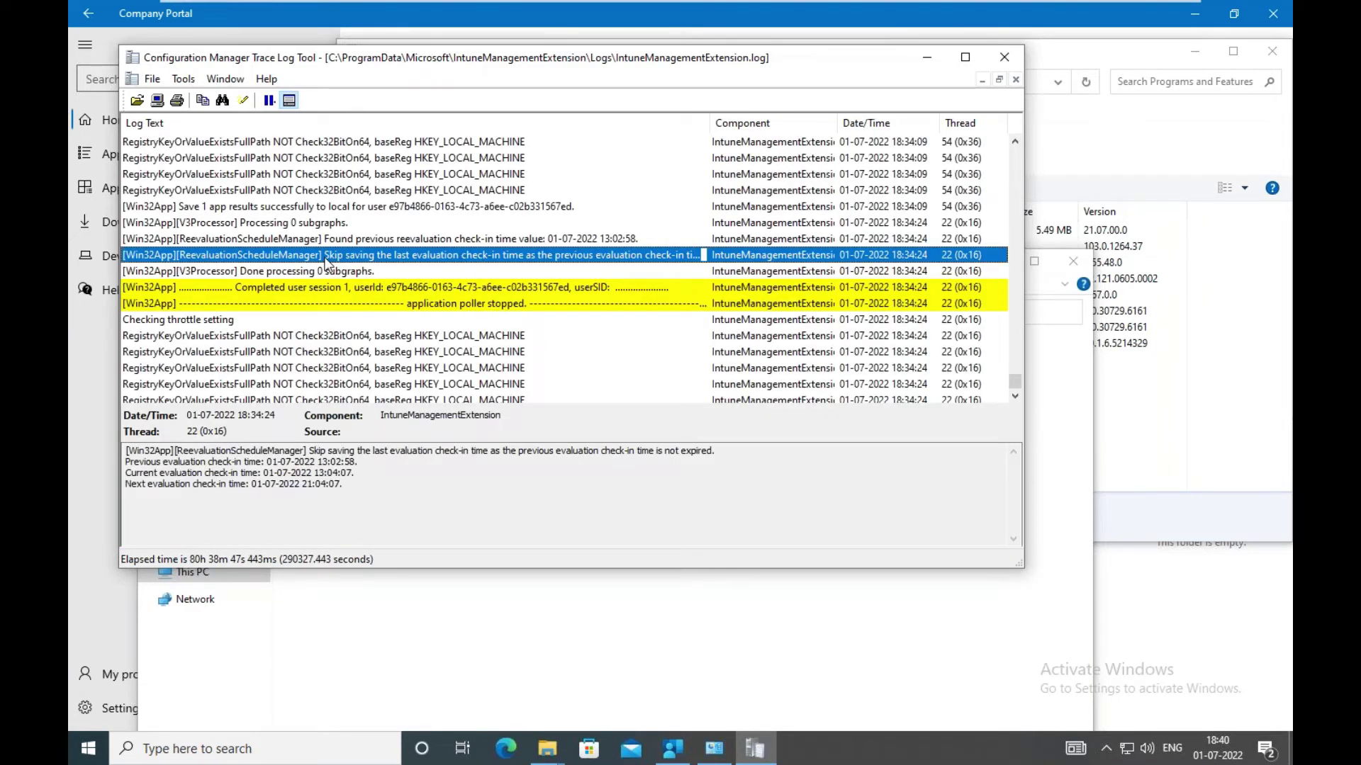
{"action": "key", "text": "ctrl+f"}
{"action": "type", "text": "[win"}
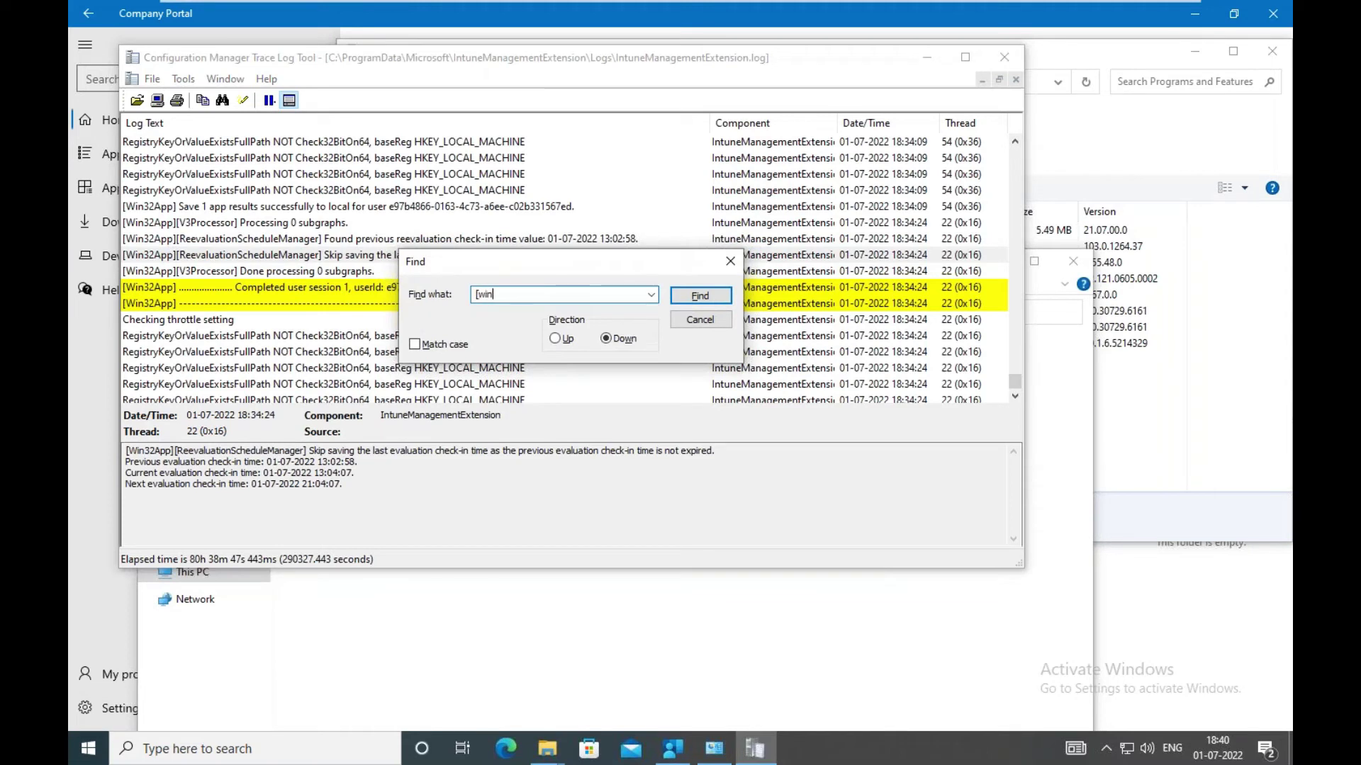
{"action": "type", "text": "32[\\"}
{"action": "type", "text": "]"}
{"action": "key", "text": "BackSpace"}
{"action": "key", "text": "BackSpace"}
{"action": "key", "text": "BackSpace"}
{"action": "type", "text": "]"}
{"action": "left_click", "coordinate": [556, 339]}
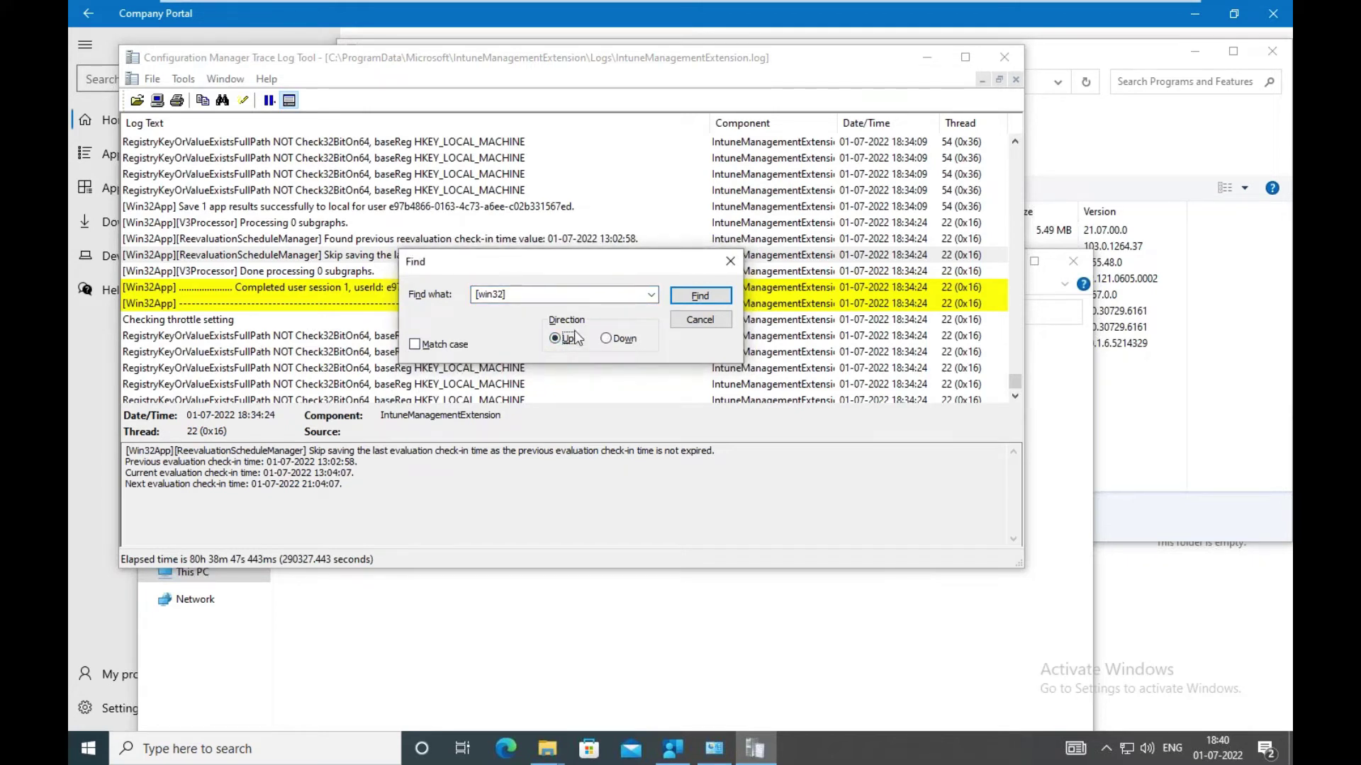
{"action": "left_click", "coordinate": [698, 297]}
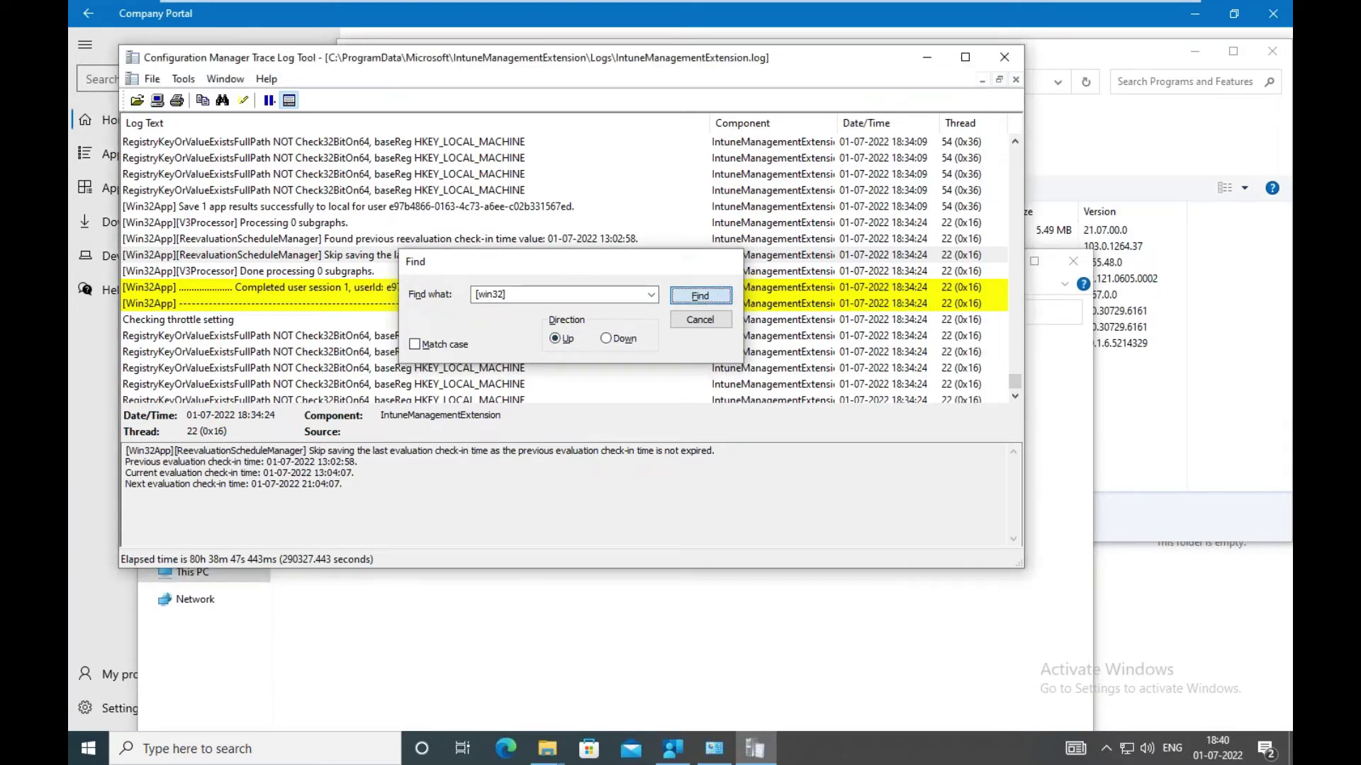
{"action": "left_click", "coordinate": [747, 438]}
- Examine the Win32App entries in the log, including those for 7-Zip app detection and result reporting, and minimize the log viewer
{"action": "left_click", "coordinate": [469, 366]}
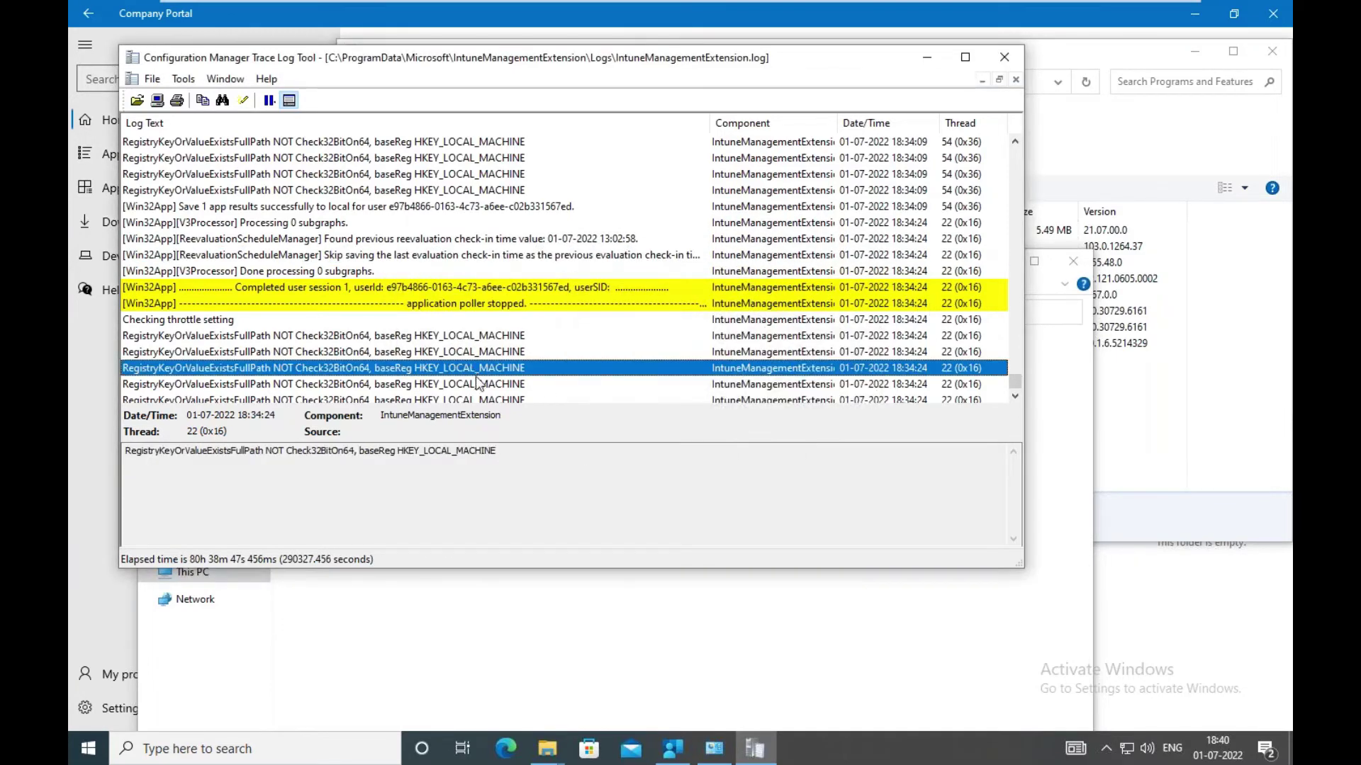
{"action": "scroll", "coordinate": [481, 386], "scroll_direction": "down", "scroll_amount": 3}
{"action": "scroll", "coordinate": [425, 375], "scroll_direction": "up", "scroll_amount": 4}
{"action": "scroll", "coordinate": [250, 338], "scroll_direction": "down", "scroll_amount": 1}
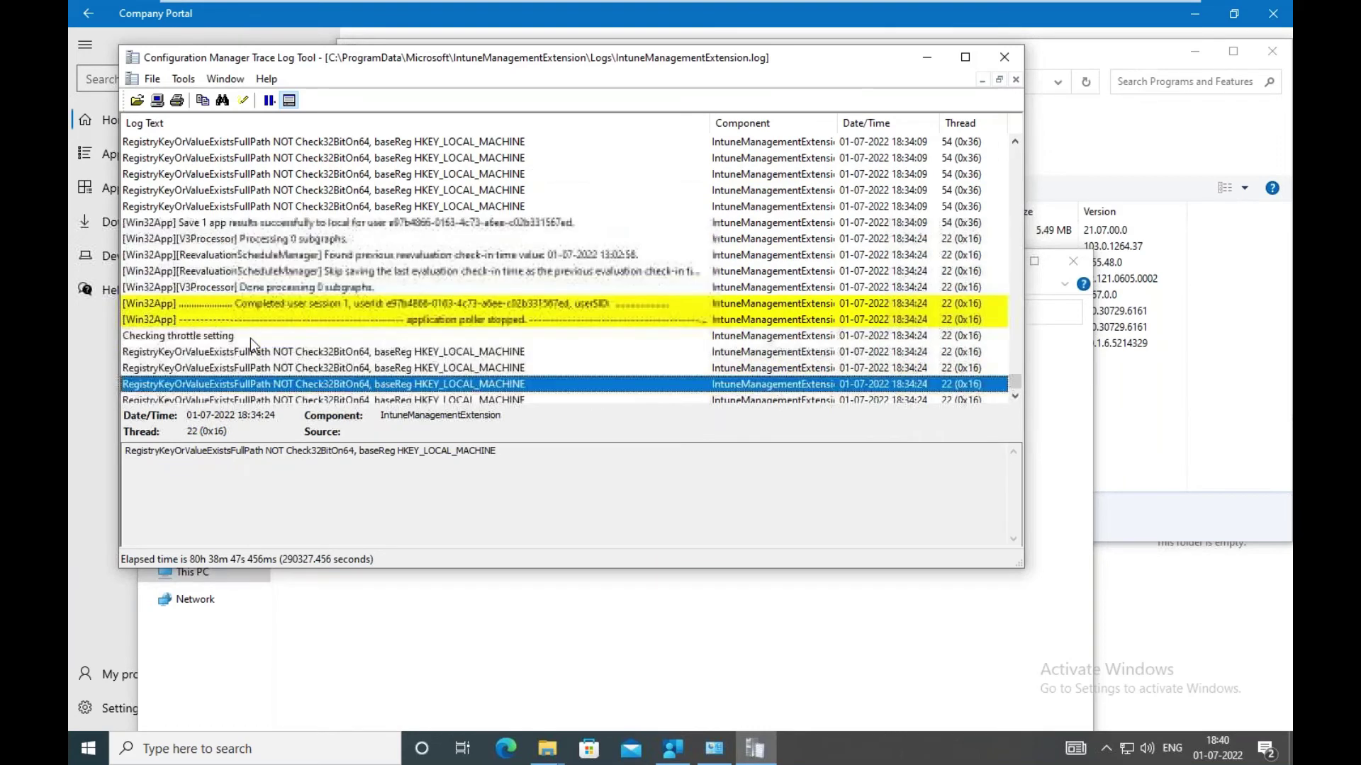
{"action": "left_click", "coordinate": [210, 261]}
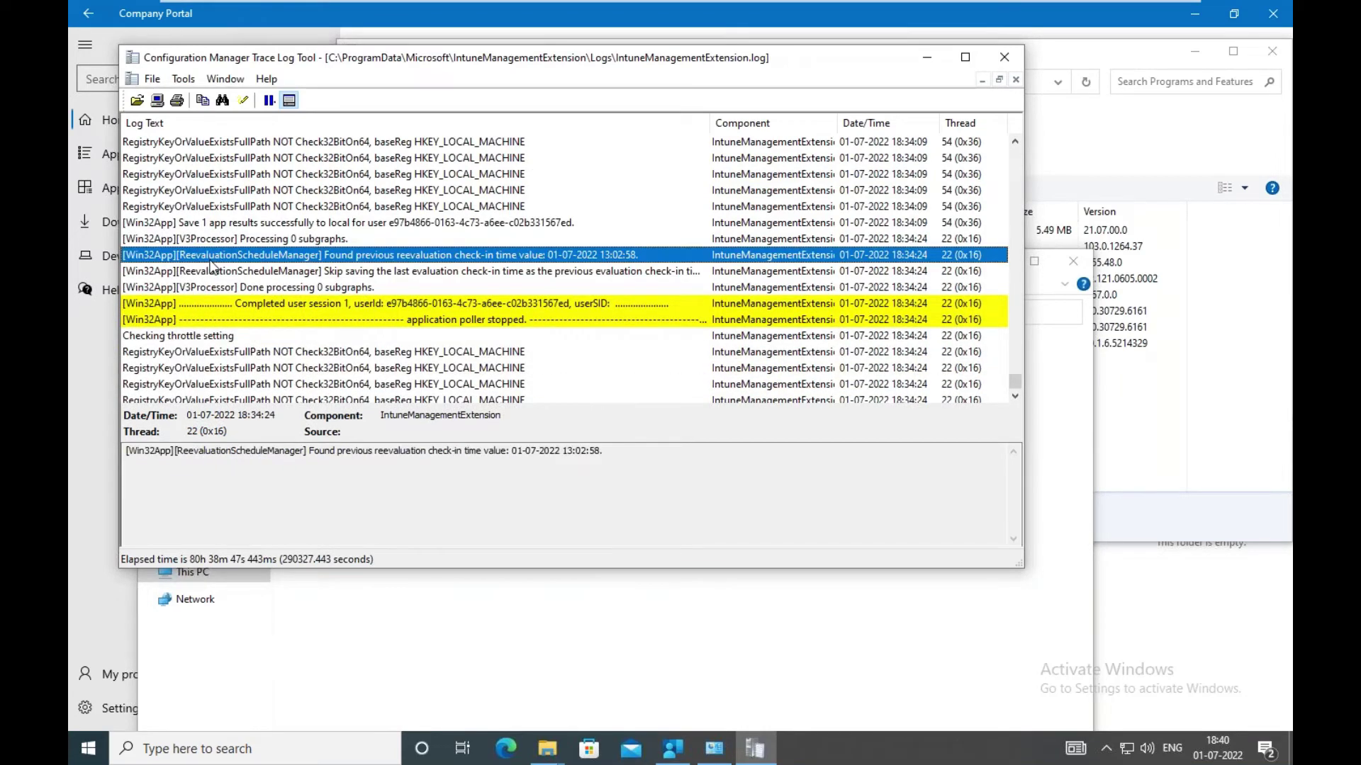
{"action": "scroll", "coordinate": [210, 267], "scroll_direction": "down", "scroll_amount": 3}
{"action": "scroll", "coordinate": [210, 267], "scroll_direction": "up", "scroll_amount": 10}
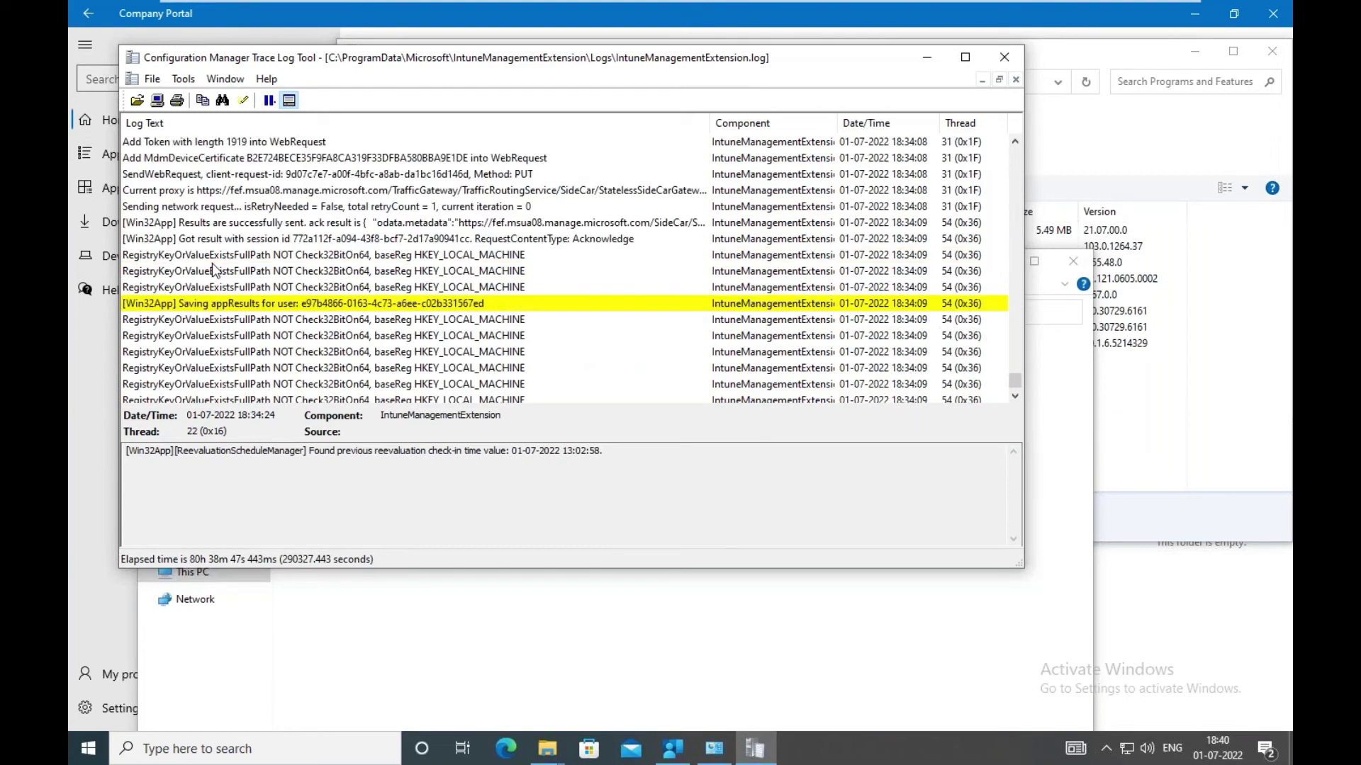
{"action": "scroll", "coordinate": [213, 270], "scroll_direction": "up", "scroll_amount": 6}
{"action": "left_click", "coordinate": [147, 243]}
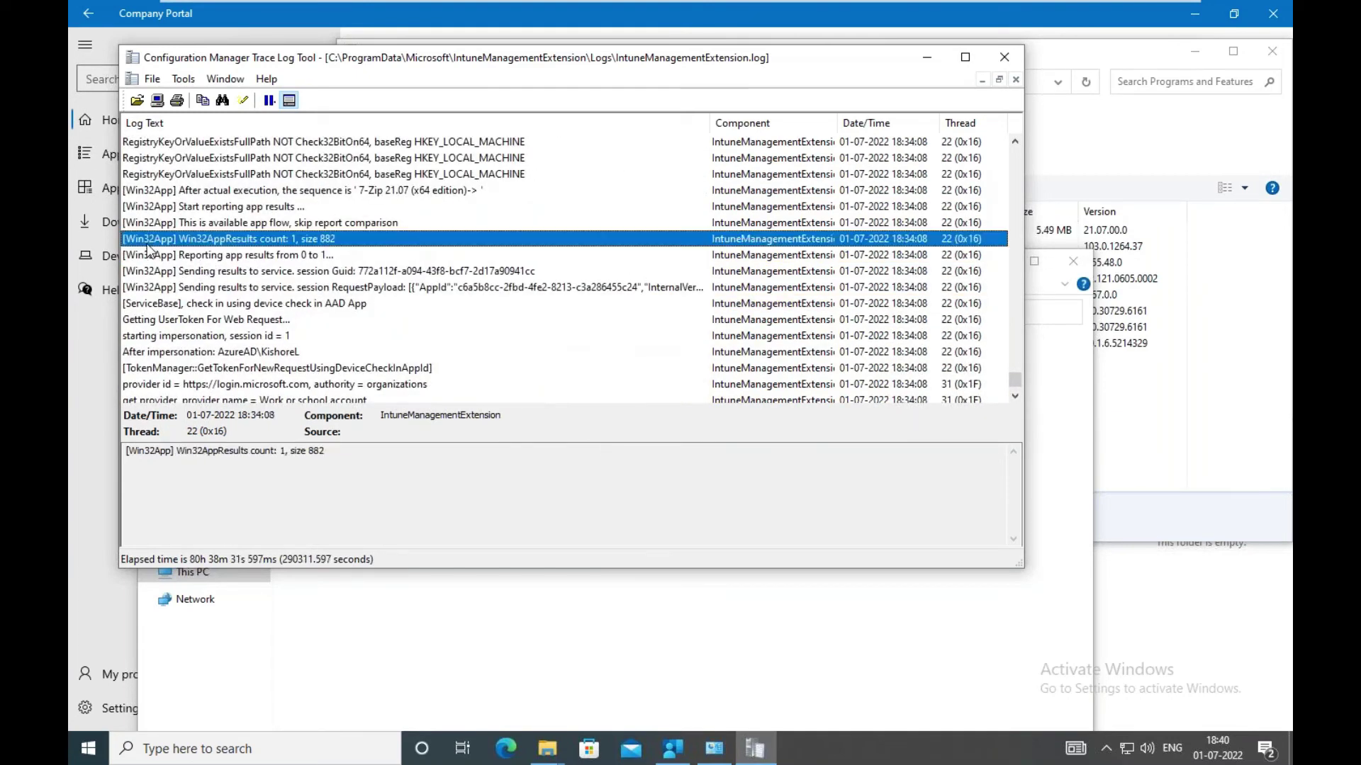
{"action": "scroll", "coordinate": [149, 251], "scroll_direction": "up", "scroll_amount": 8}
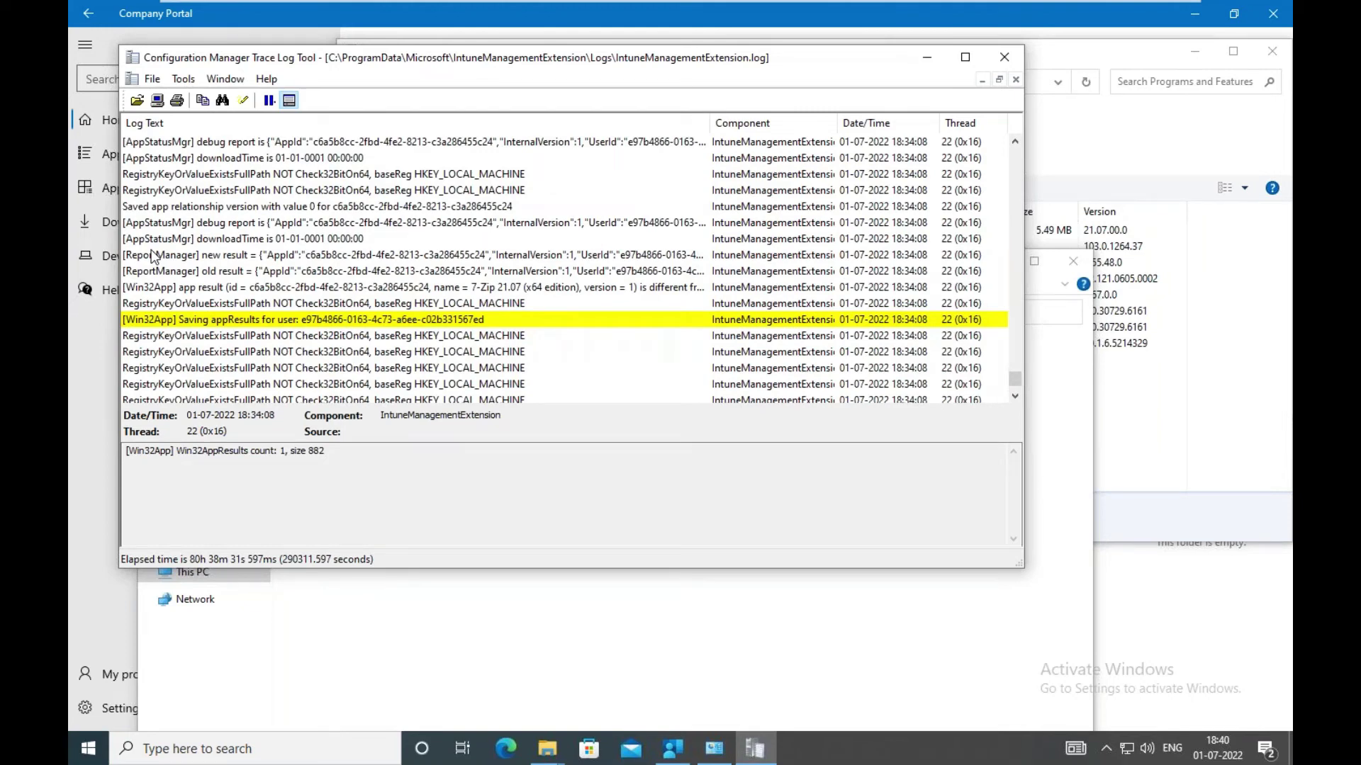
{"action": "scroll", "coordinate": [151, 257], "scroll_direction": "up", "scroll_amount": 1}
{"action": "scroll", "coordinate": [150, 257], "scroll_direction": "up", "scroll_amount": 3}
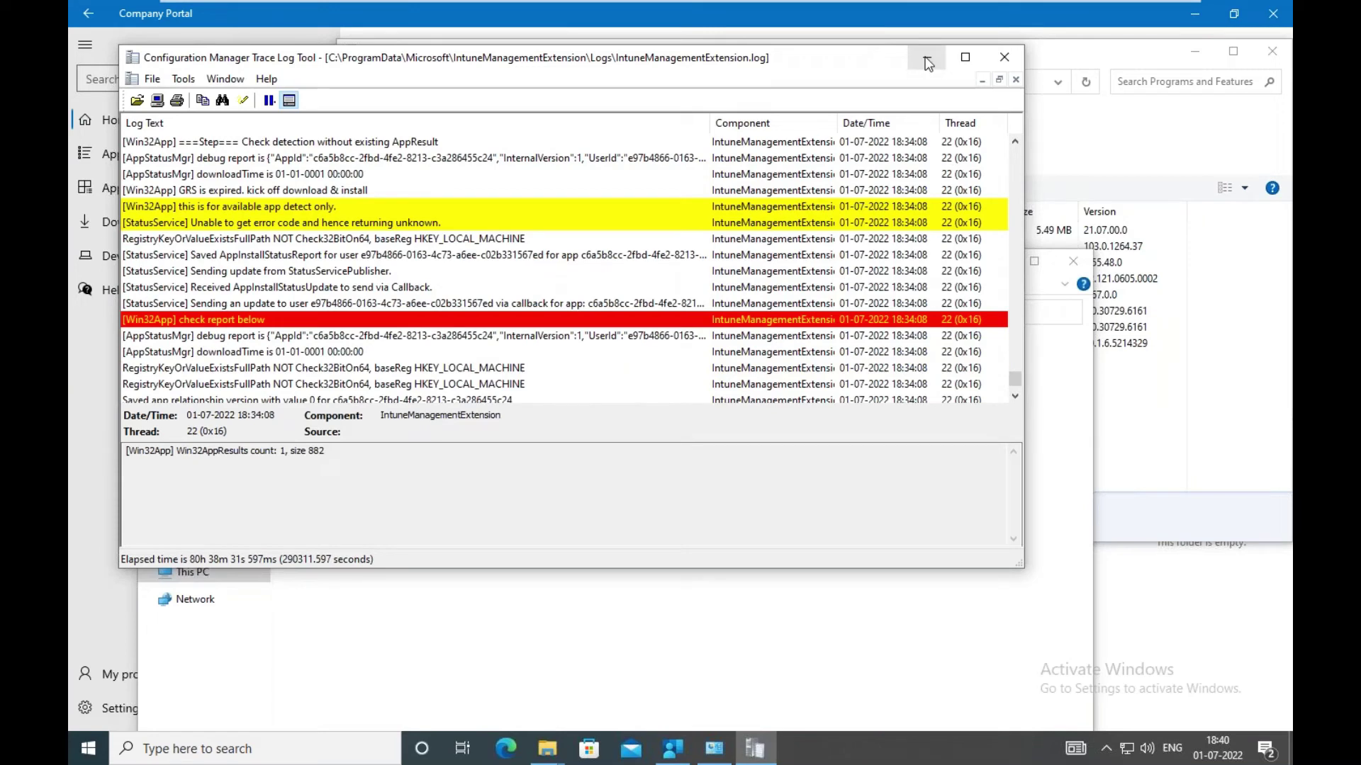
{"action": "left_click", "coordinate": [926, 58]}
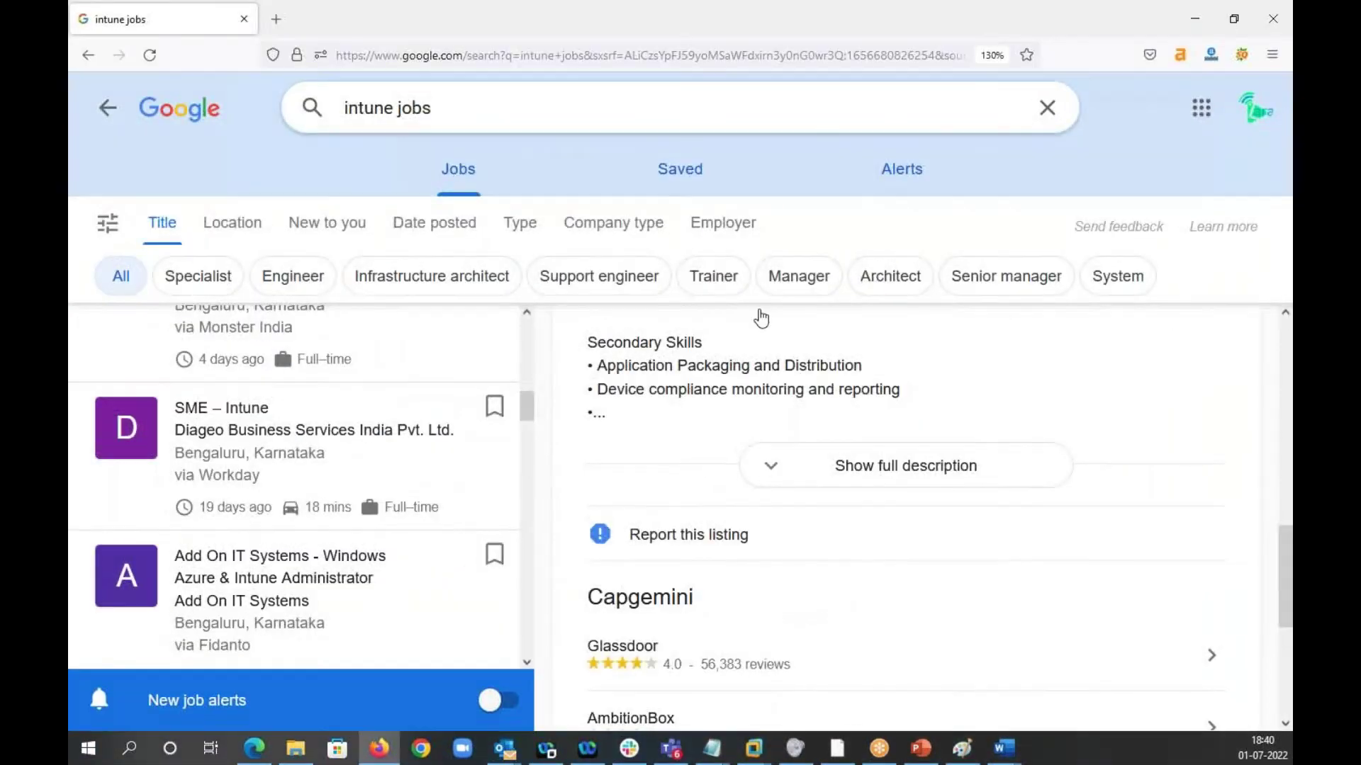
- Review the Capgemini job details and browse the other Intune job listings in the Google results for intune jobs
{"action": "scroll", "coordinate": [761, 318], "scroll_direction": "down", "scroll_amount": 4}
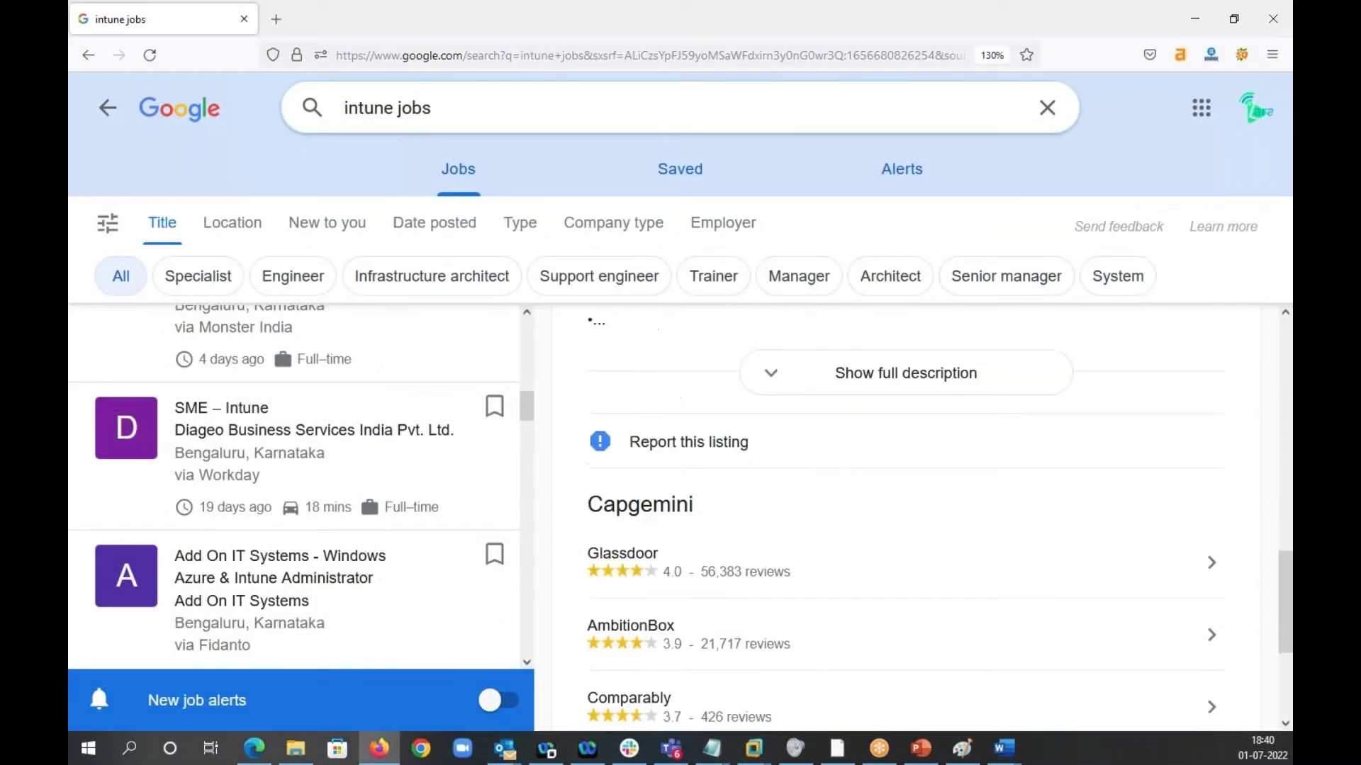
{"action": "scroll", "coordinate": [333, 390], "scroll_direction": "down", "scroll_amount": 1}
{"action": "scroll", "coordinate": [334, 389], "scroll_direction": "up", "scroll_amount": 5}
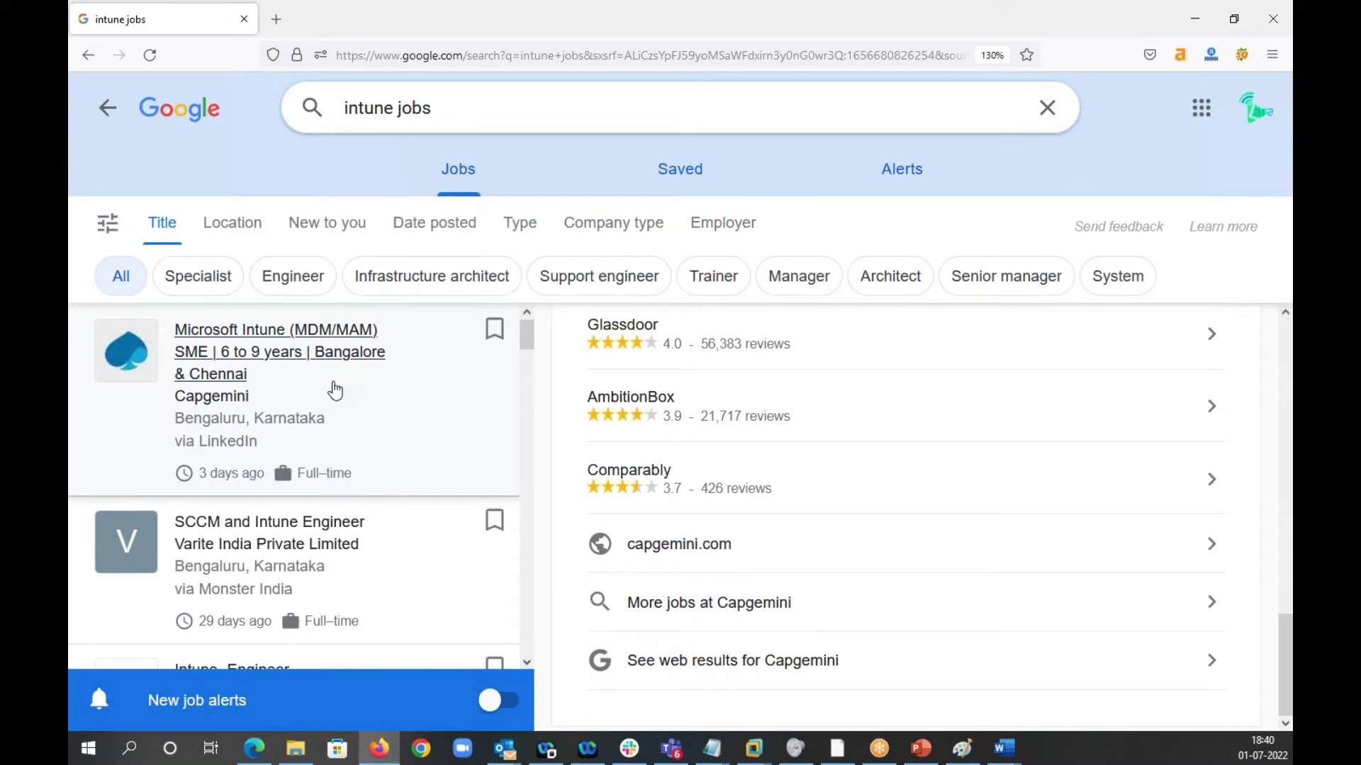
{"action": "scroll", "coordinate": [334, 390], "scroll_direction": "down", "scroll_amount": 5}
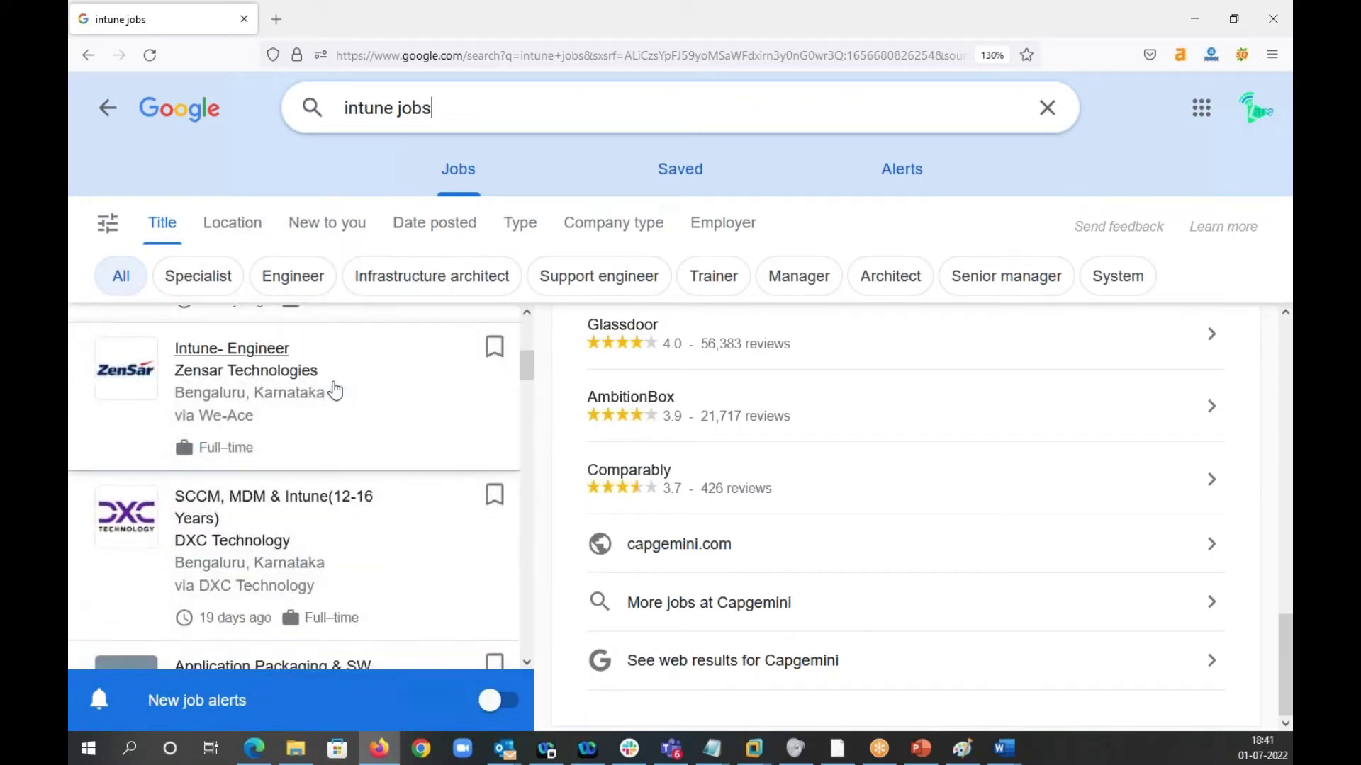
{"action": "scroll", "coordinate": [335, 390], "scroll_direction": "down", "scroll_amount": 2}
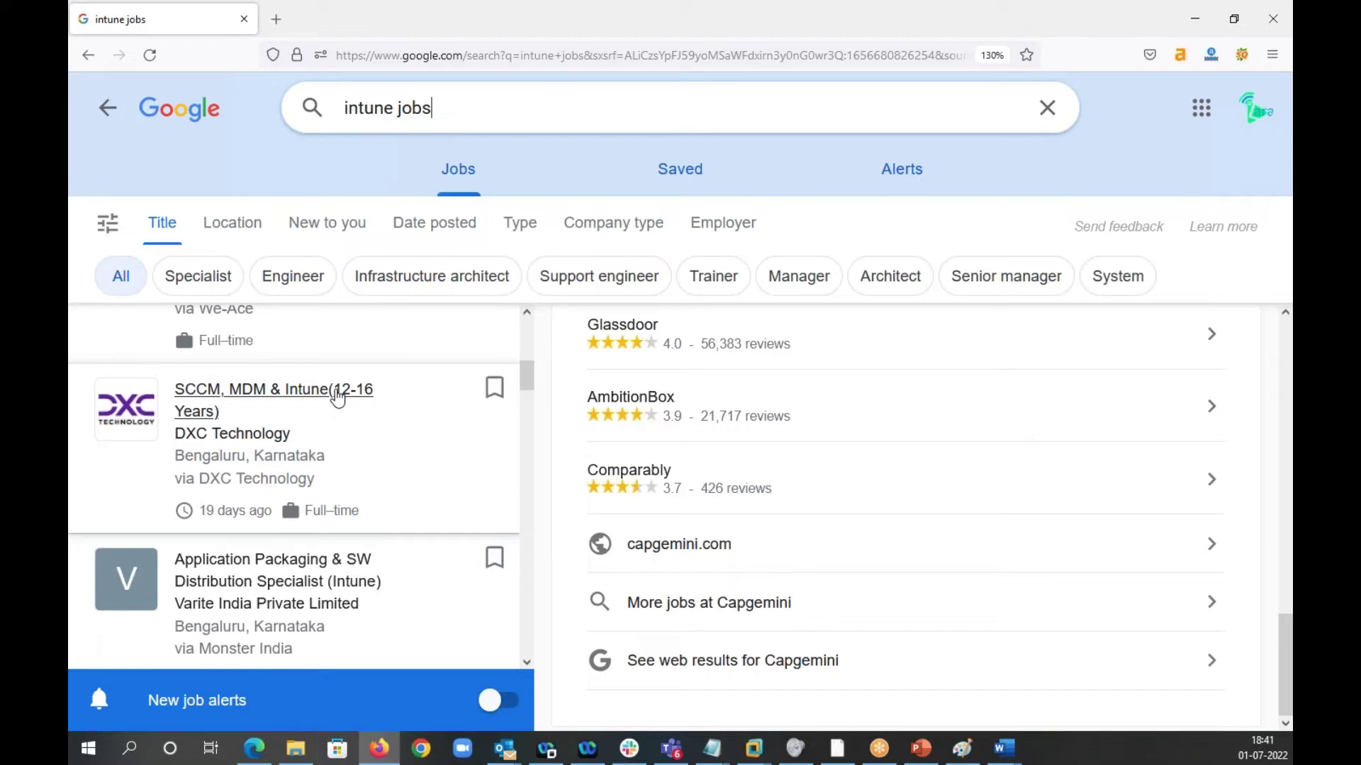
{"action": "scroll", "coordinate": [337, 398], "scroll_direction": "down", "scroll_amount": 3}
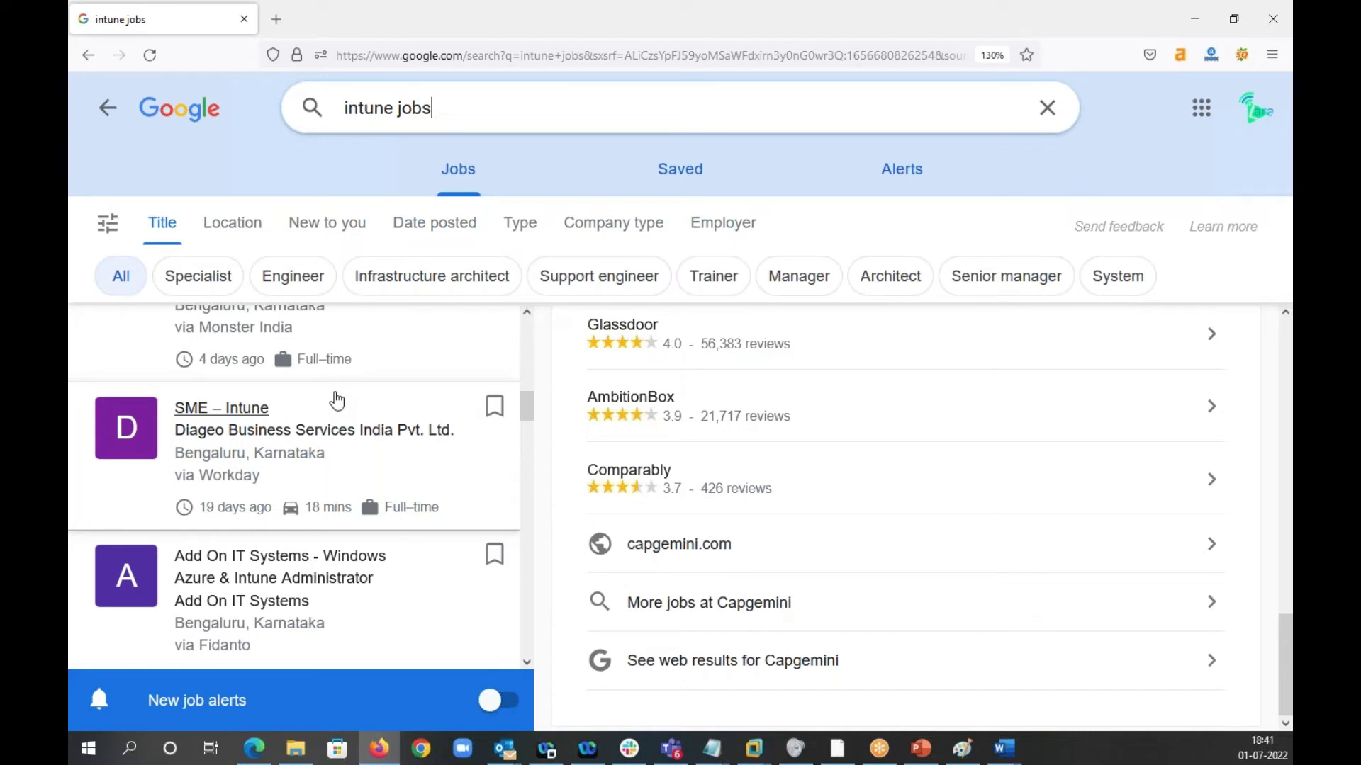
{"action": "scroll", "coordinate": [338, 401], "scroll_direction": "down", "scroll_amount": 2}
{"action": "scroll", "coordinate": [338, 401], "scroll_direction": "down", "scroll_amount": 2}
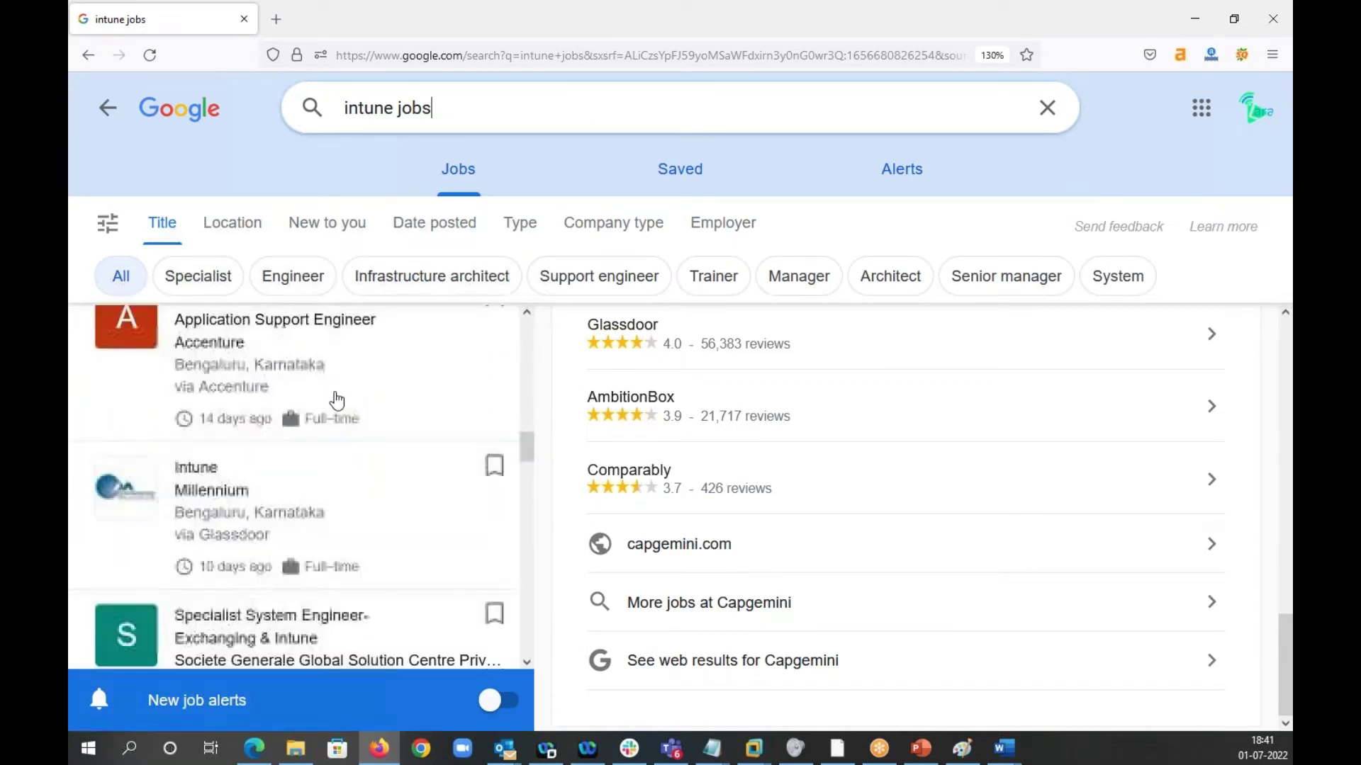